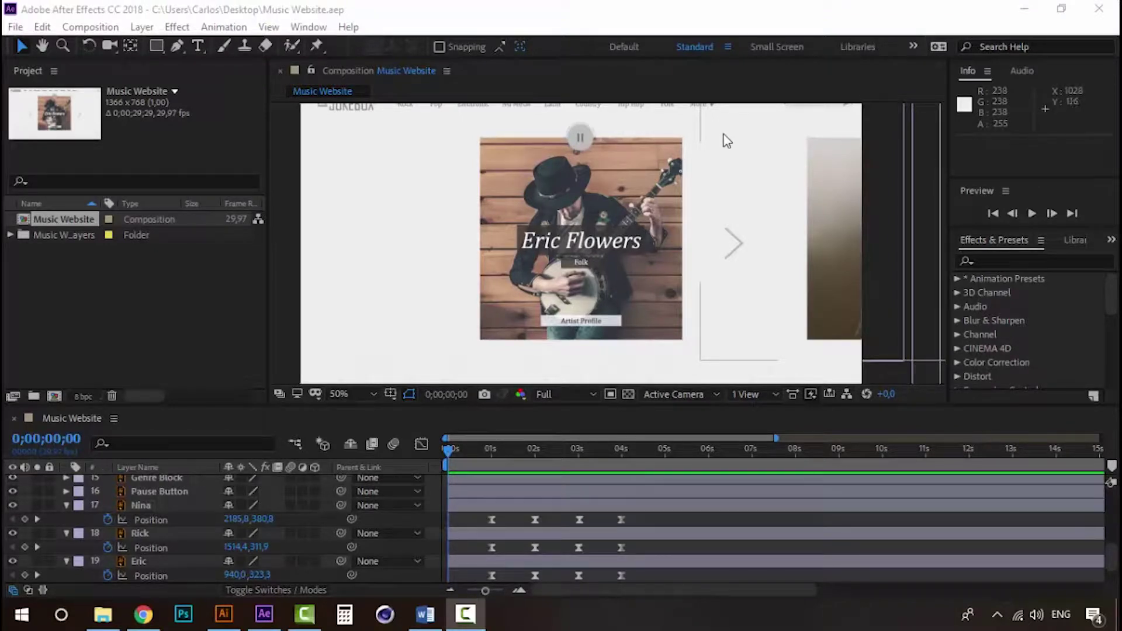
# Play a preview of the slider animation, then return to the start
pyautogui.click(448, 452)
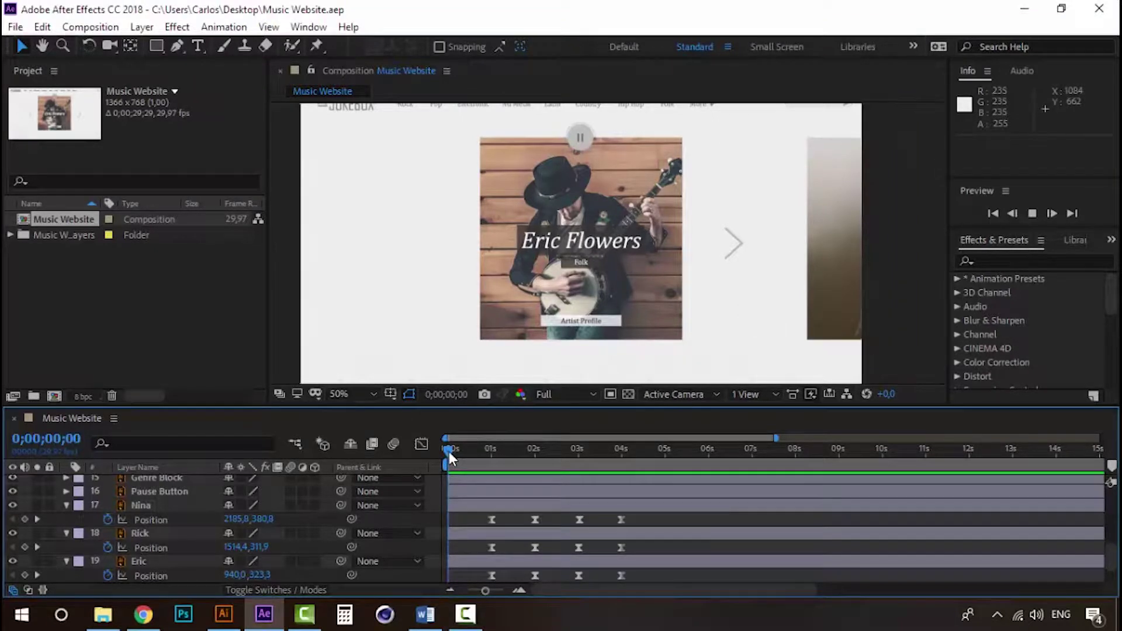
pyautogui.press('space')
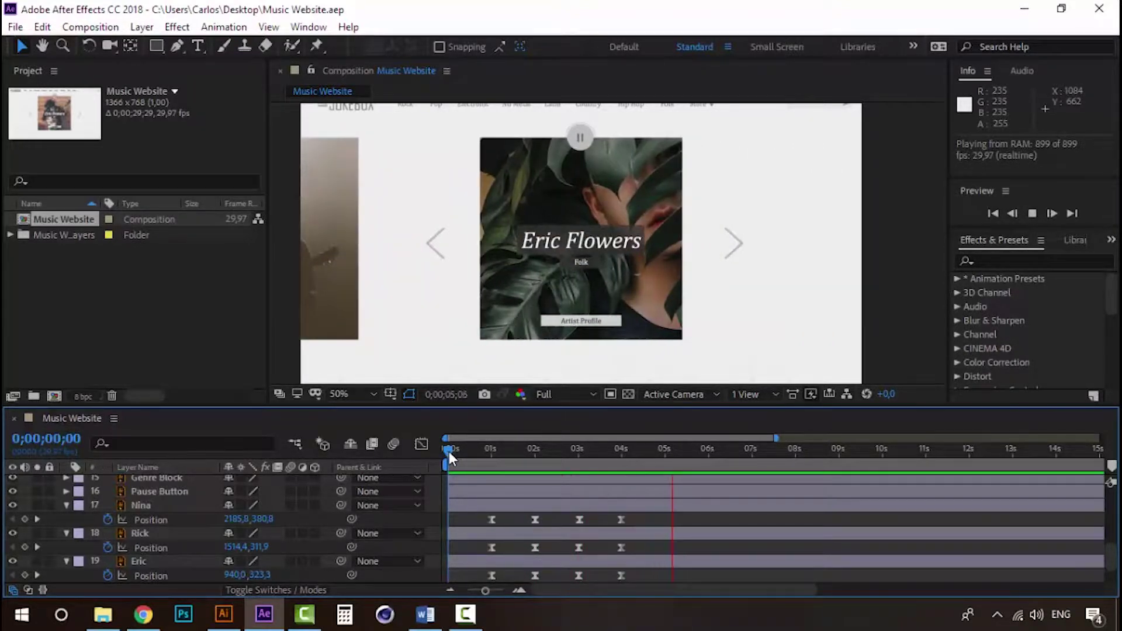
pyautogui.click(449, 451)
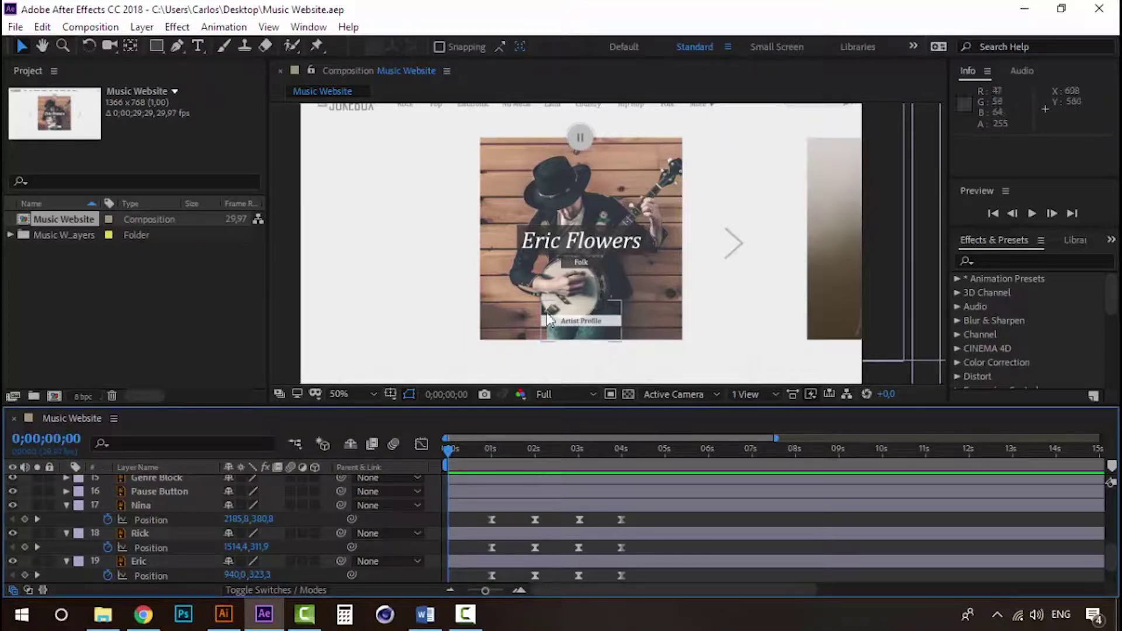
# Select the Artist Profile, Name Block, Genre Block and Pause Button layers
pyautogui.click(450, 505)
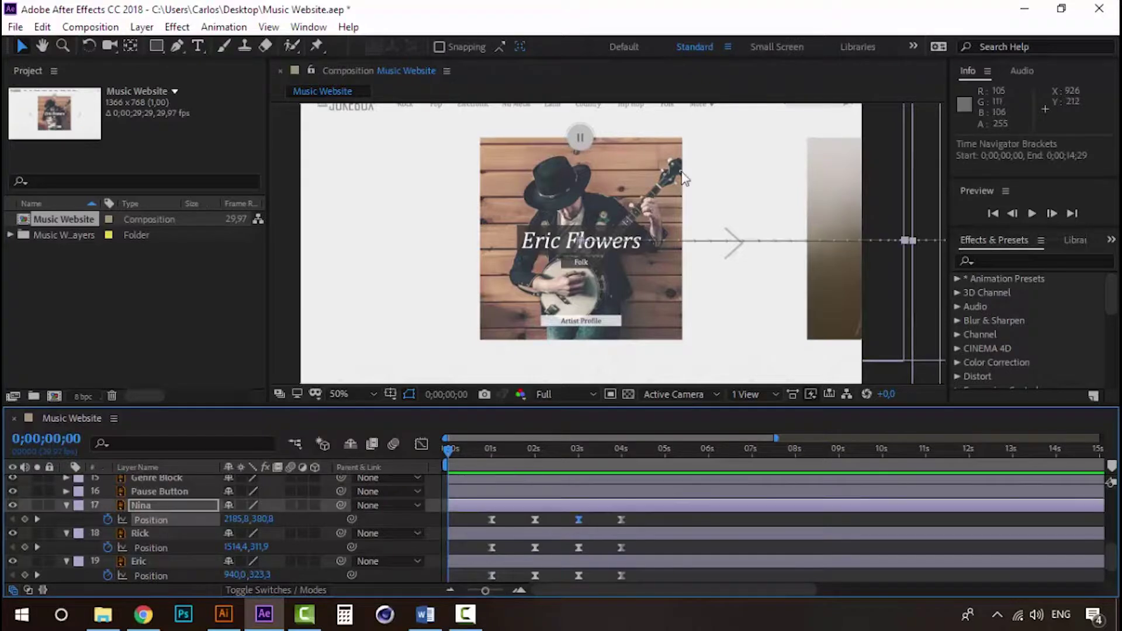
pyautogui.click(163, 496)
pyautogui.scroll(2, 161, 524)
pyautogui.scroll(2, 160, 529)
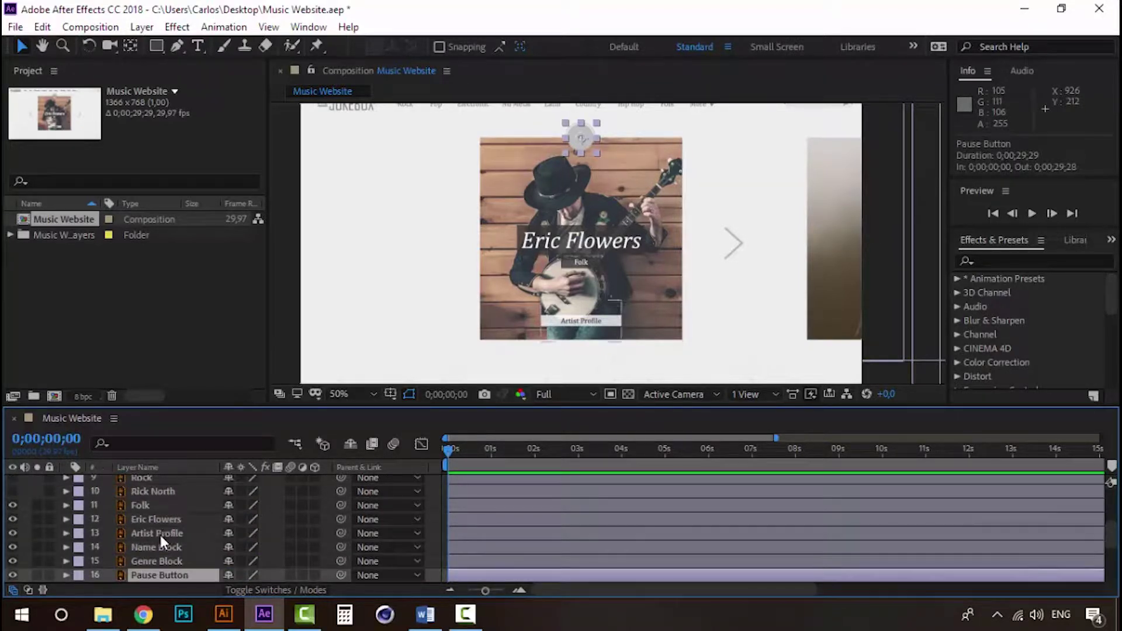
pyautogui.scroll(-3, 151, 557)
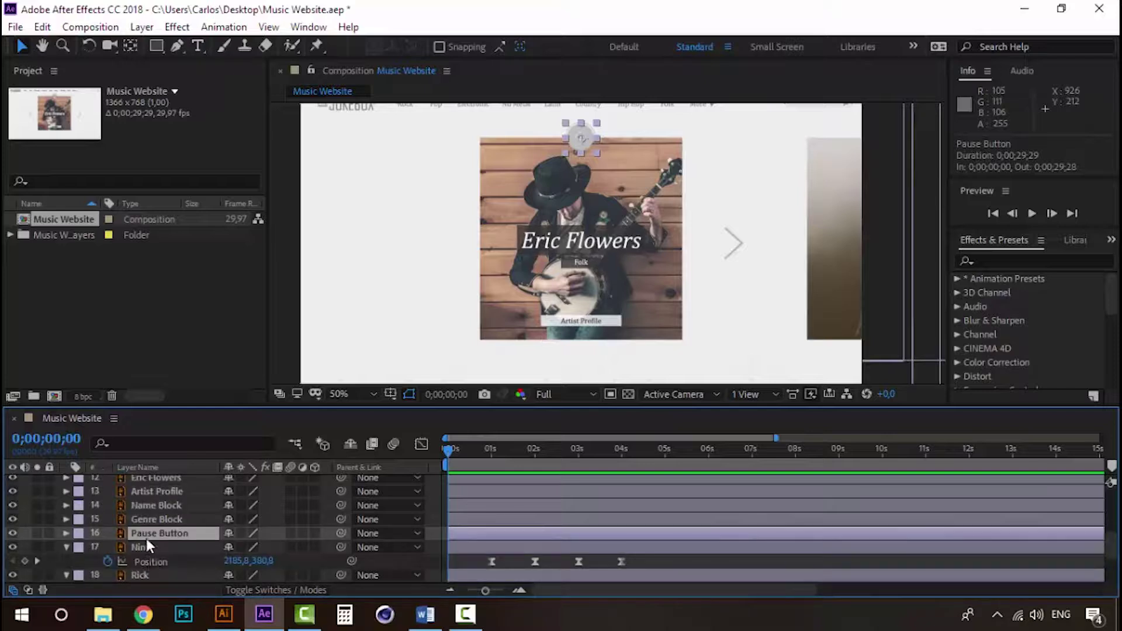
pyautogui.scroll(-1, 162, 517)
pyautogui.scroll(1, 160, 528)
pyautogui.scroll(3, 161, 538)
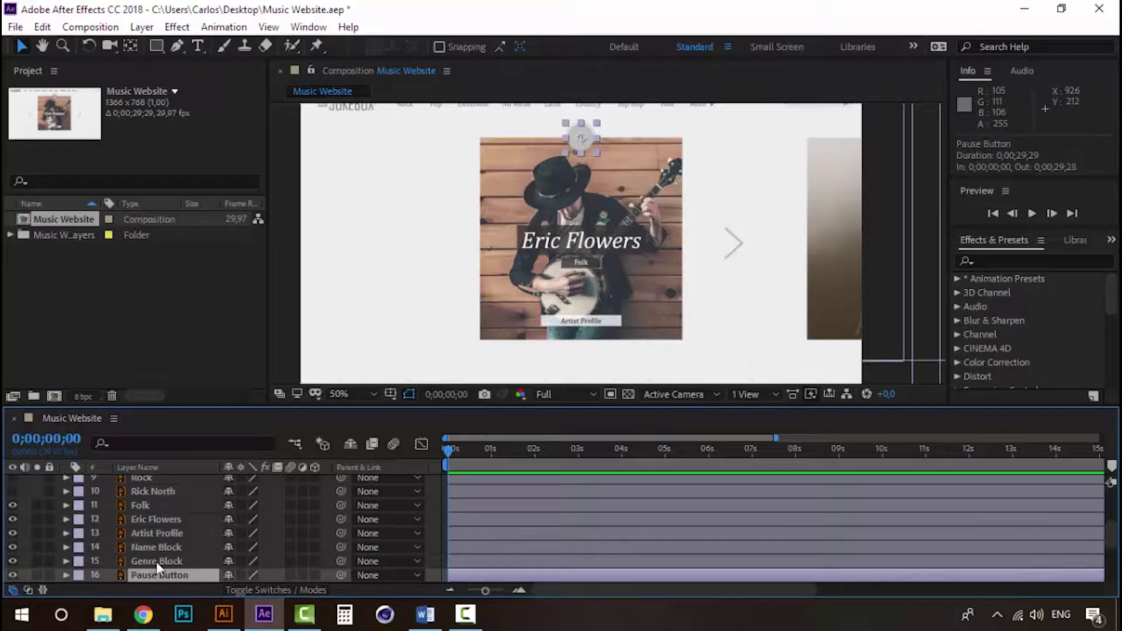
pyautogui.click(156, 562)
pyautogui.click(163, 548)
pyautogui.click(167, 534)
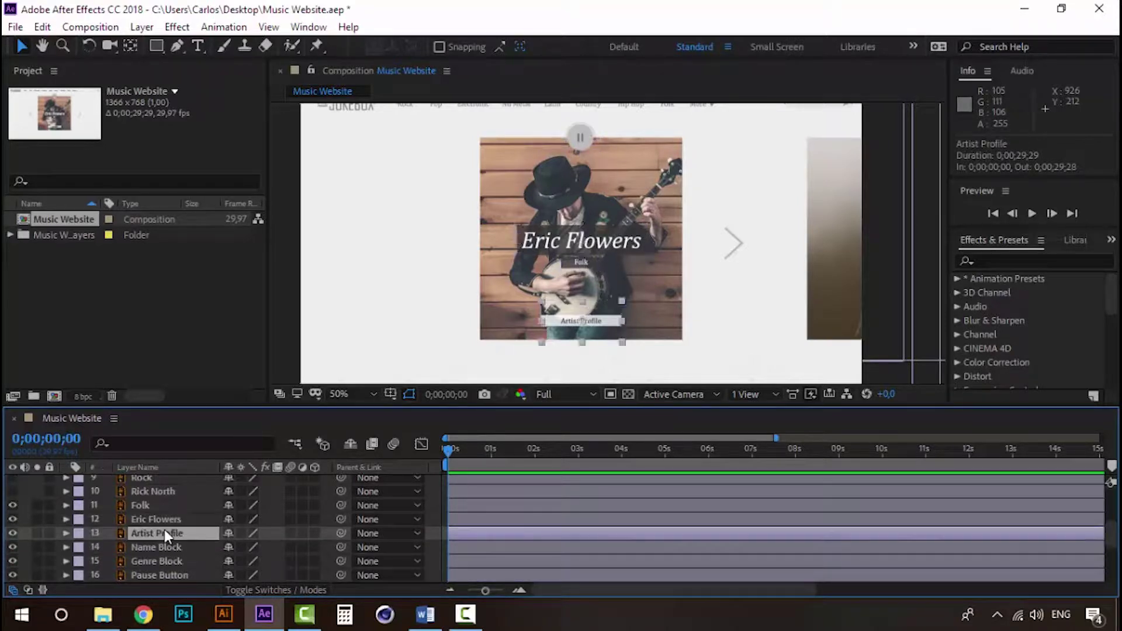
pyautogui.keyDown('shift'); pyautogui.click(164, 575); pyautogui.keyUp('shift')
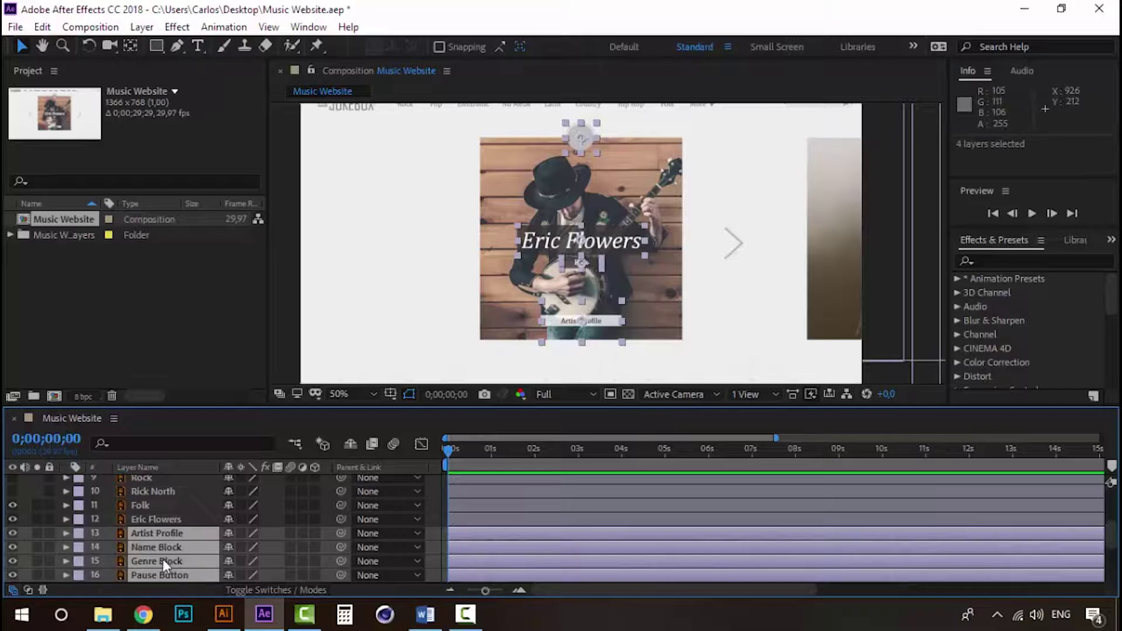
# Give the four selected layers the Fuchsia label colour
pyautogui.click(82, 539)
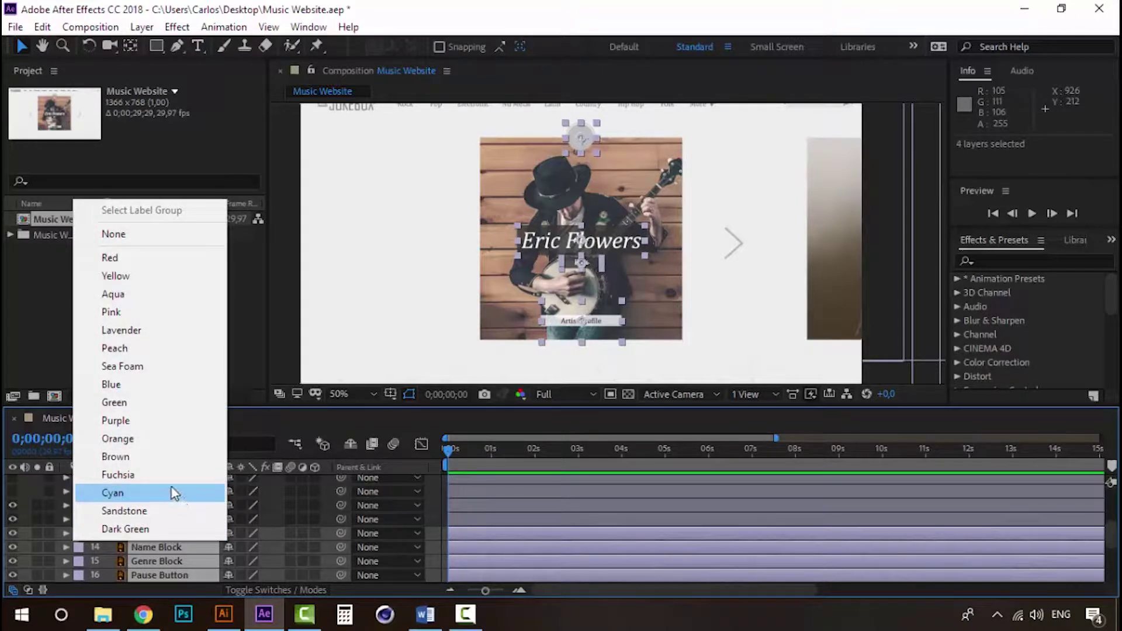
pyautogui.click(173, 472)
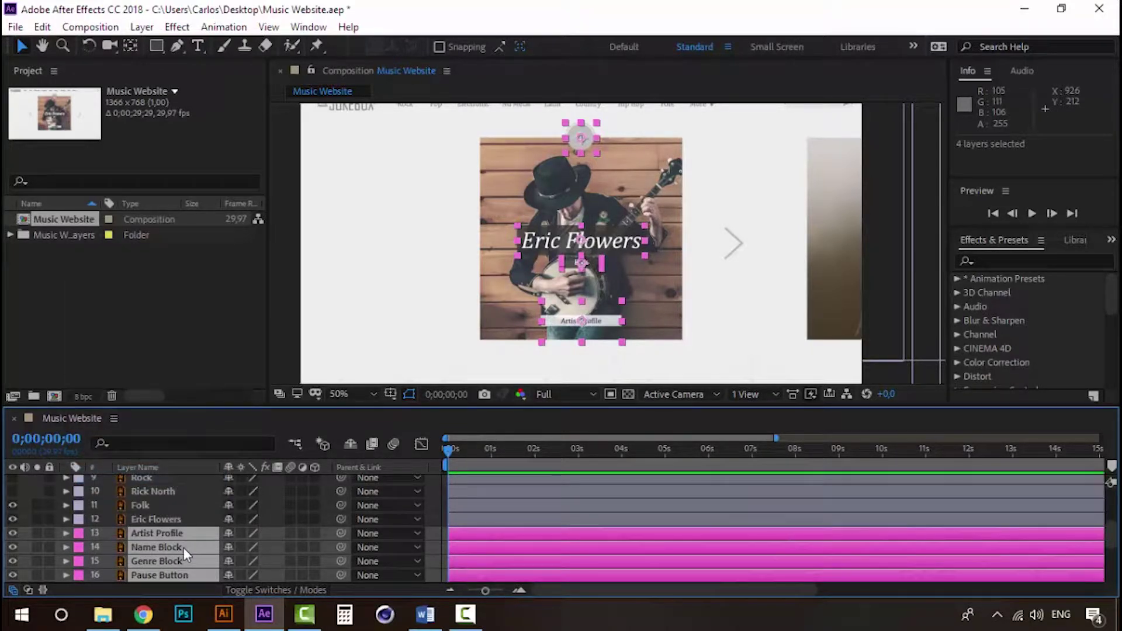
pyautogui.scroll(-1, 184, 548)
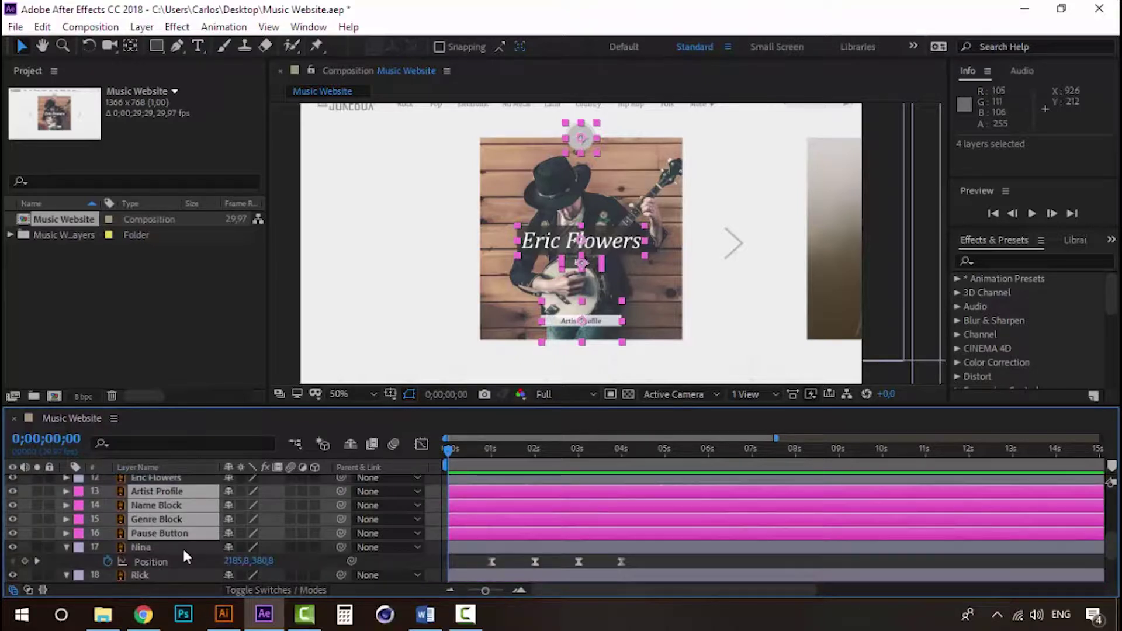
pyautogui.scroll(1, 169, 515)
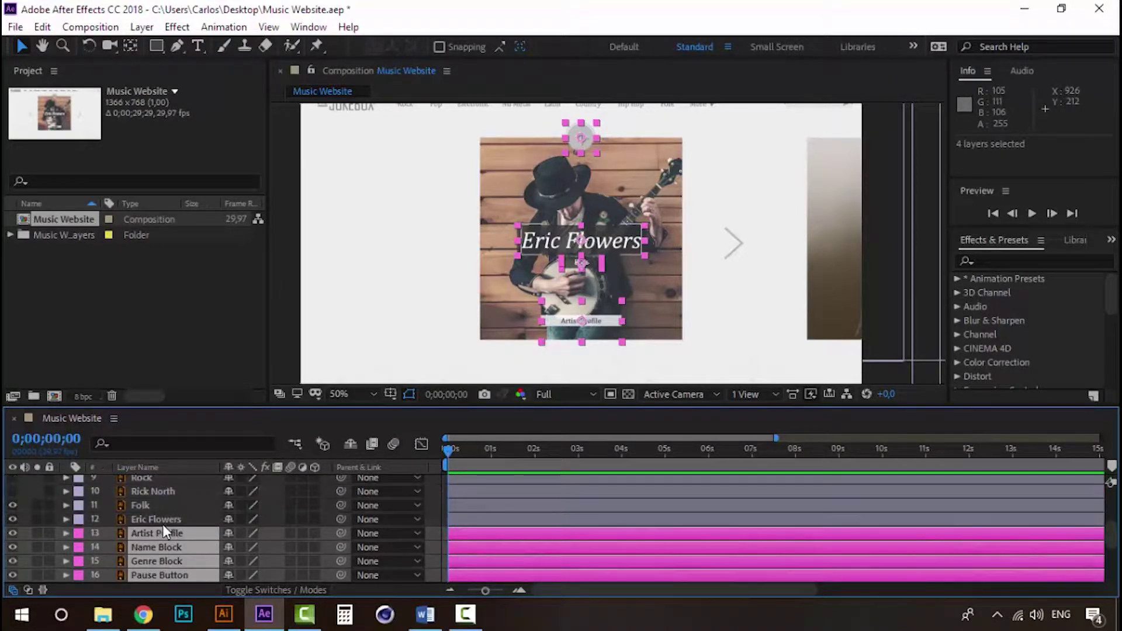
pyautogui.scroll(-1, 162, 531)
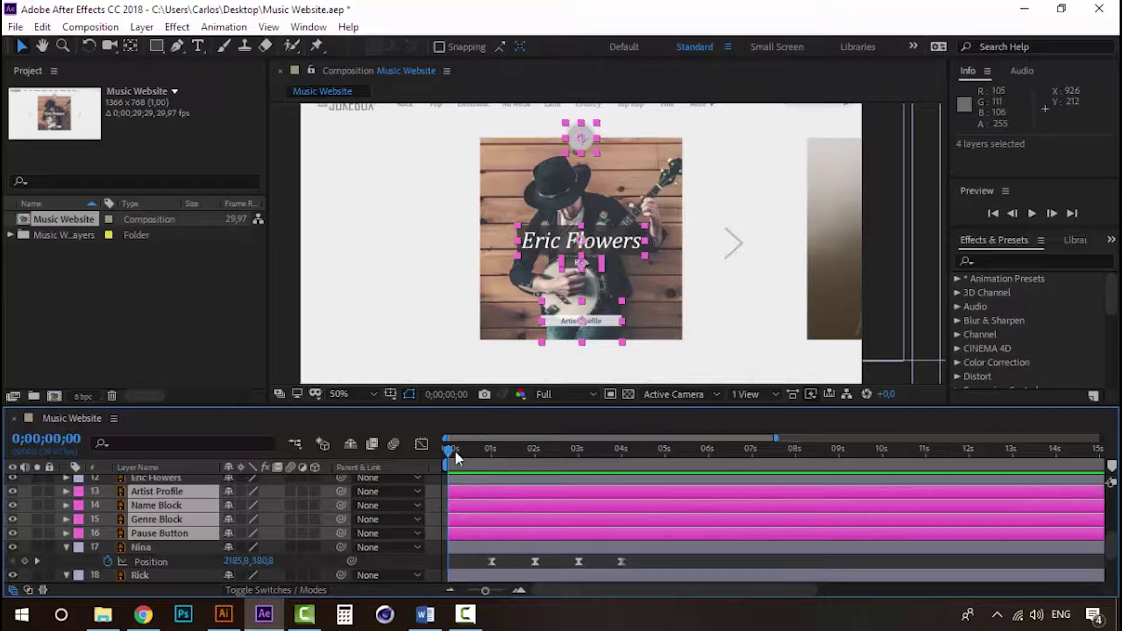
pyautogui.scroll(1, 195, 540)
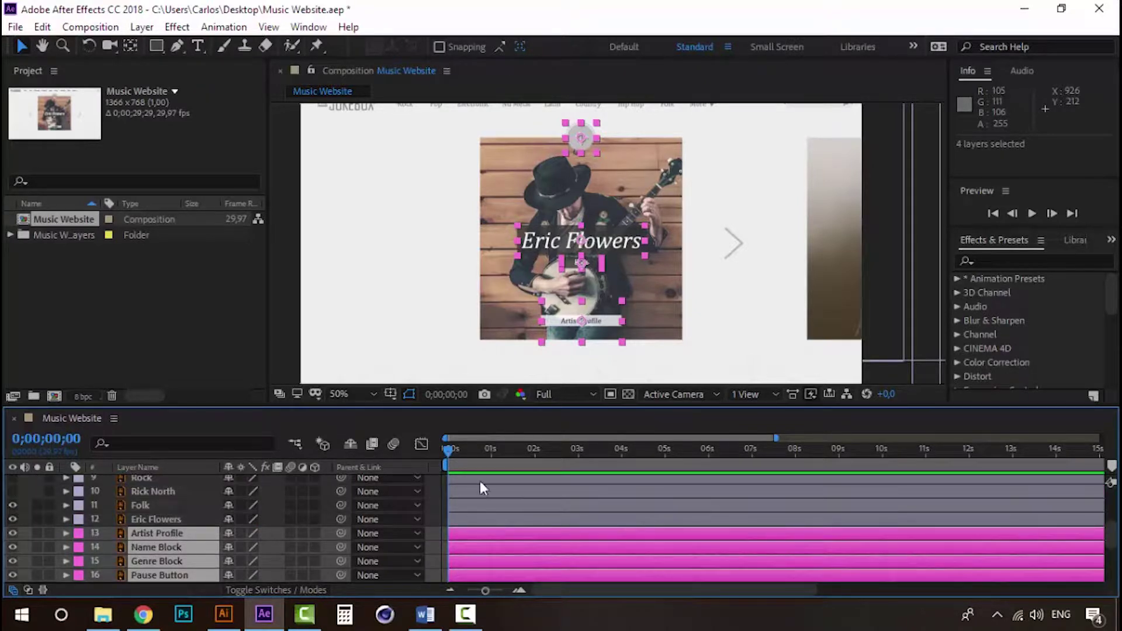
pyautogui.scroll(-1, 471, 515)
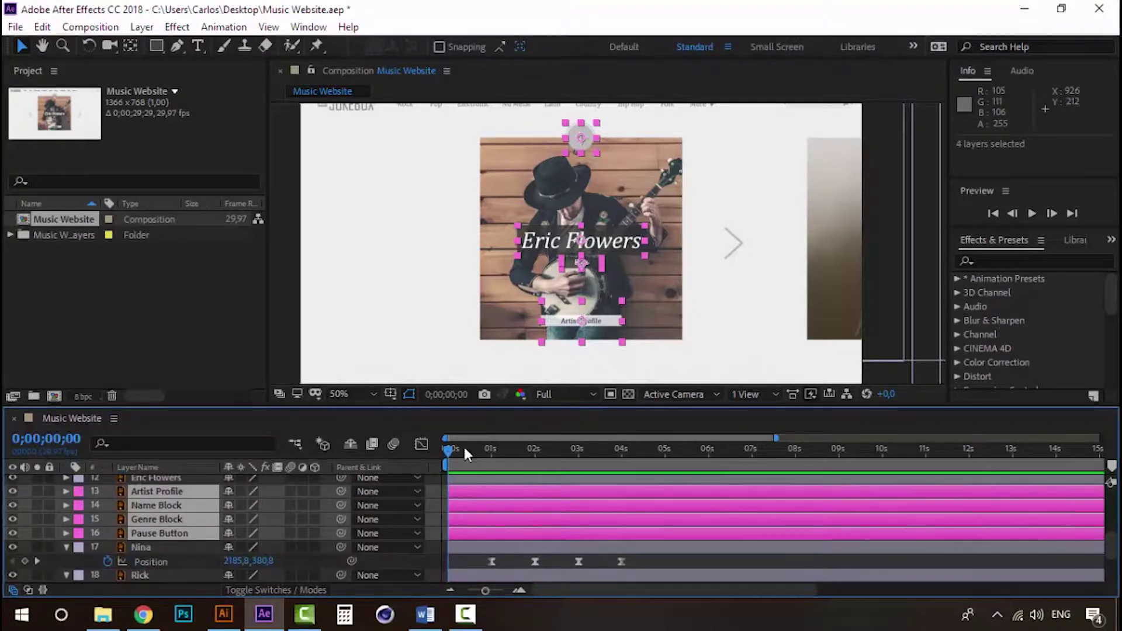
# At 1 second, add 100% Opacity keyframes to the pink overlay layers
pyautogui.moveTo(450, 449); pyautogui.dragTo(493, 451)
pyautogui.moveTo(493, 451)
pyautogui.mouseDown()
pyautogui.moveTo(530, 448)
pyautogui.moveTo(491, 451)
pyautogui.mouseUp()
pyautogui.hotkey('alt', 'shift', 't')
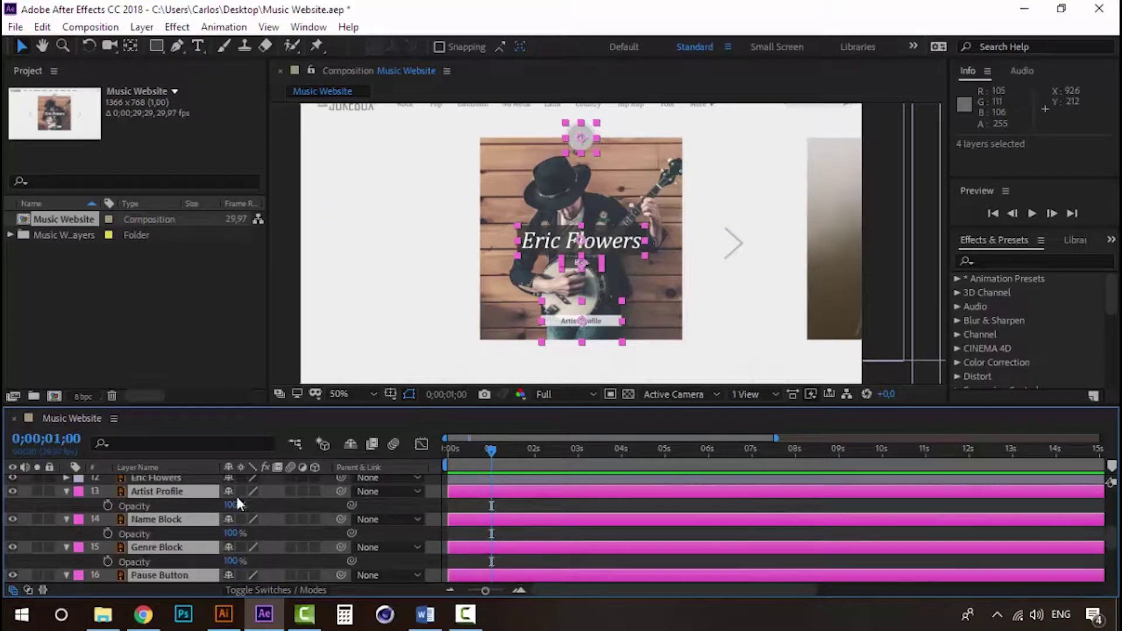
pyautogui.click(108, 505)
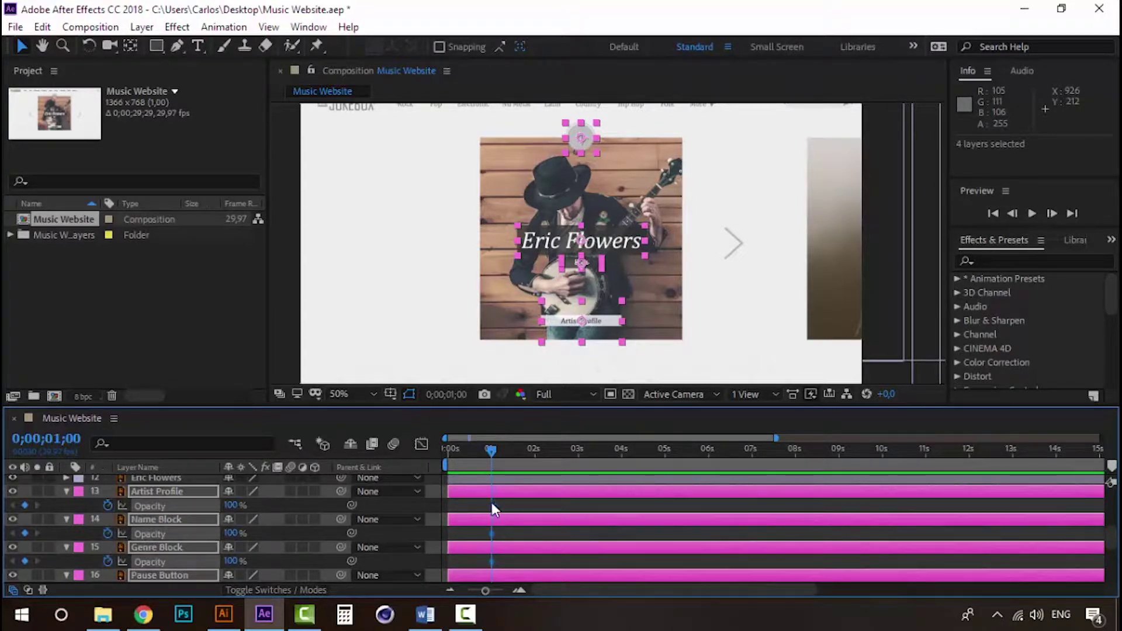
# Zoom into the timeline to find the slide's starting frame, then zoom back out
pyautogui.moveTo(491, 454)
pyautogui.mouseDown()
pyautogui.moveTo(533, 453)
pyautogui.moveTo(497, 455)
pyautogui.moveTo(506, 516)
pyautogui.mouseUp()
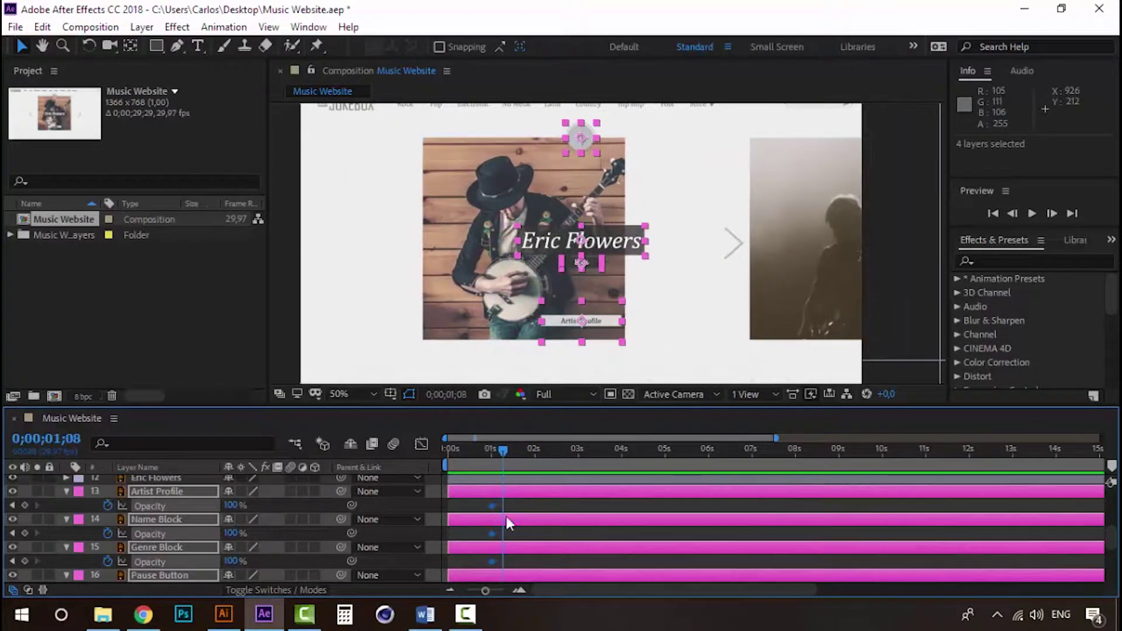
pyautogui.click(518, 590)
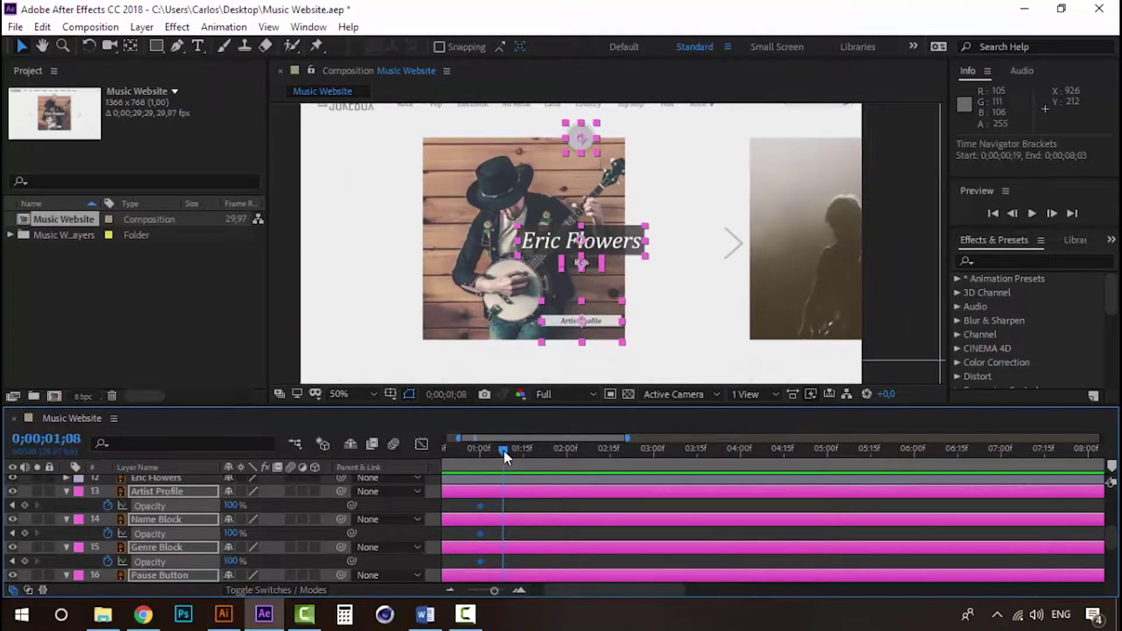
pyautogui.moveTo(504, 451); pyautogui.dragTo(515, 456)
pyautogui.click(519, 591)
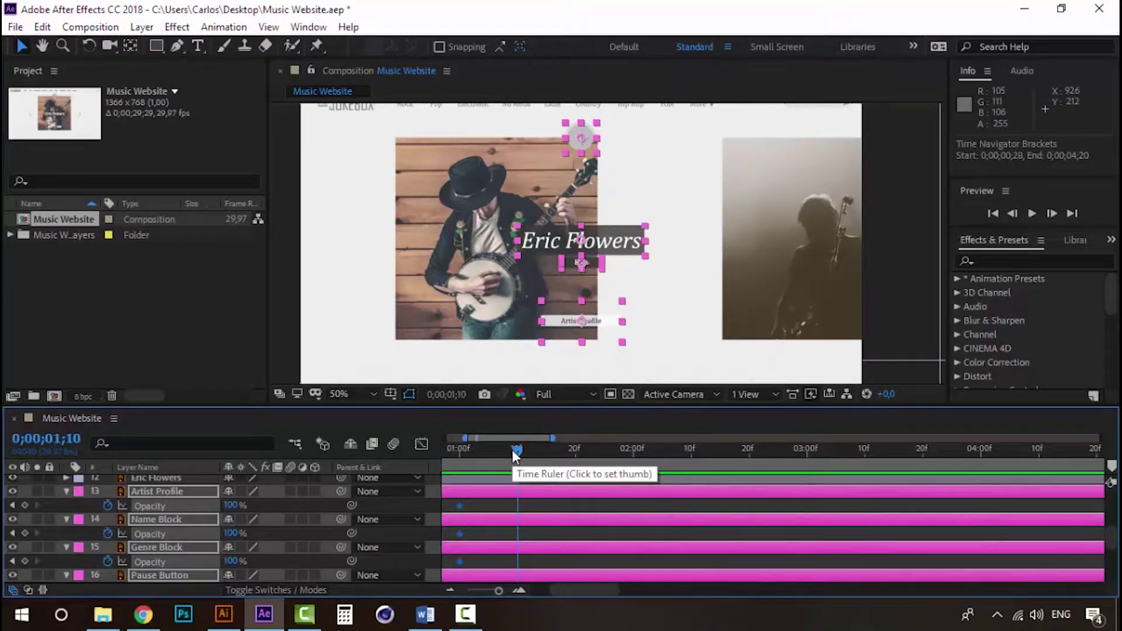
pyautogui.moveTo(514, 450)
pyautogui.mouseDown()
pyautogui.moveTo(488, 451)
pyautogui.moveTo(494, 465)
pyautogui.mouseUp()
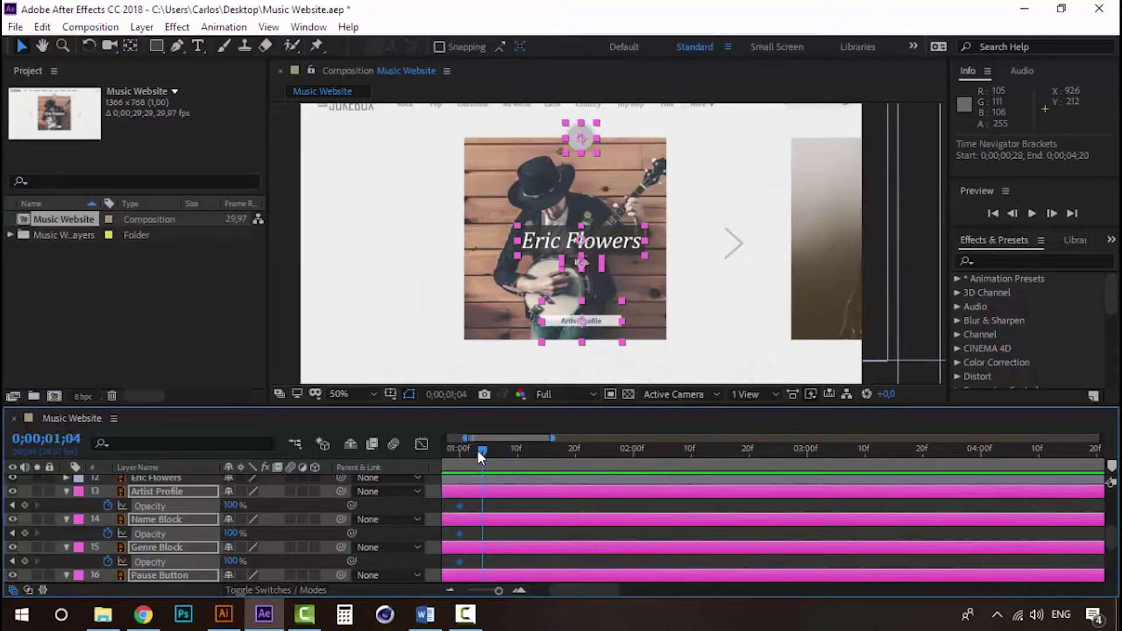
pyautogui.click(521, 593)
pyautogui.moveTo(489, 452); pyautogui.dragTo(509, 454)
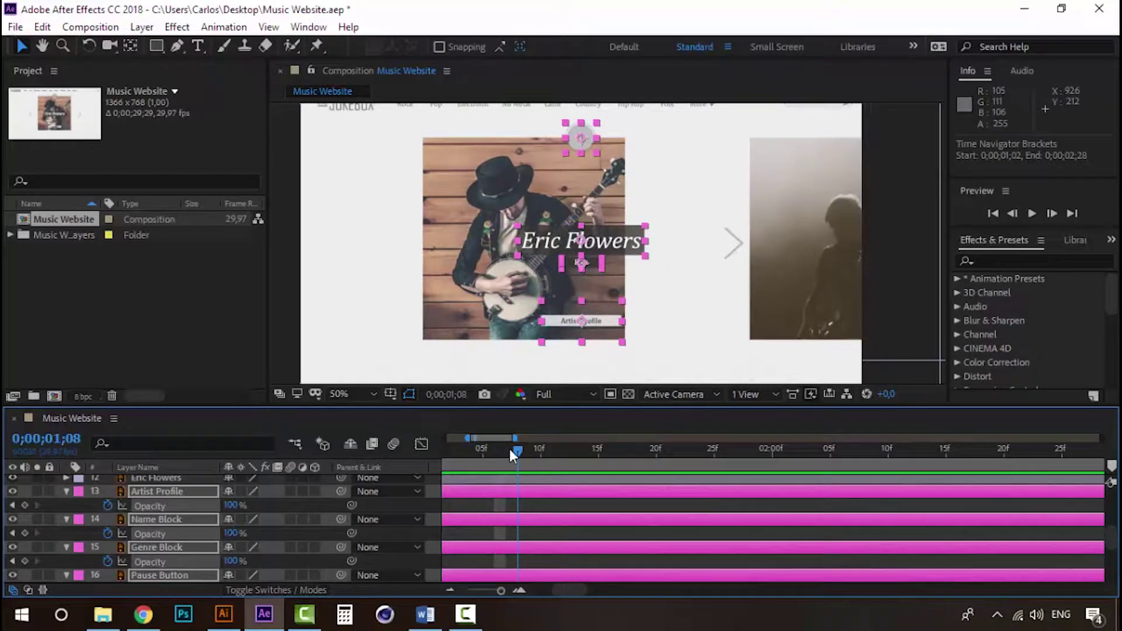
pyautogui.click(451, 592)
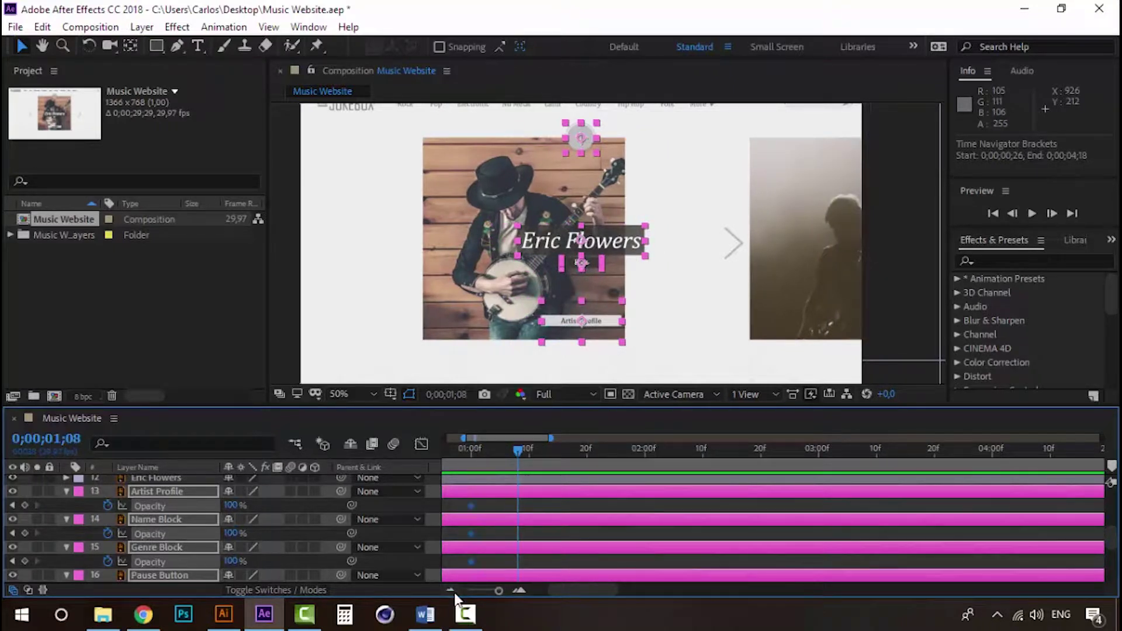
pyautogui.click(455, 594)
pyautogui.click(455, 594)
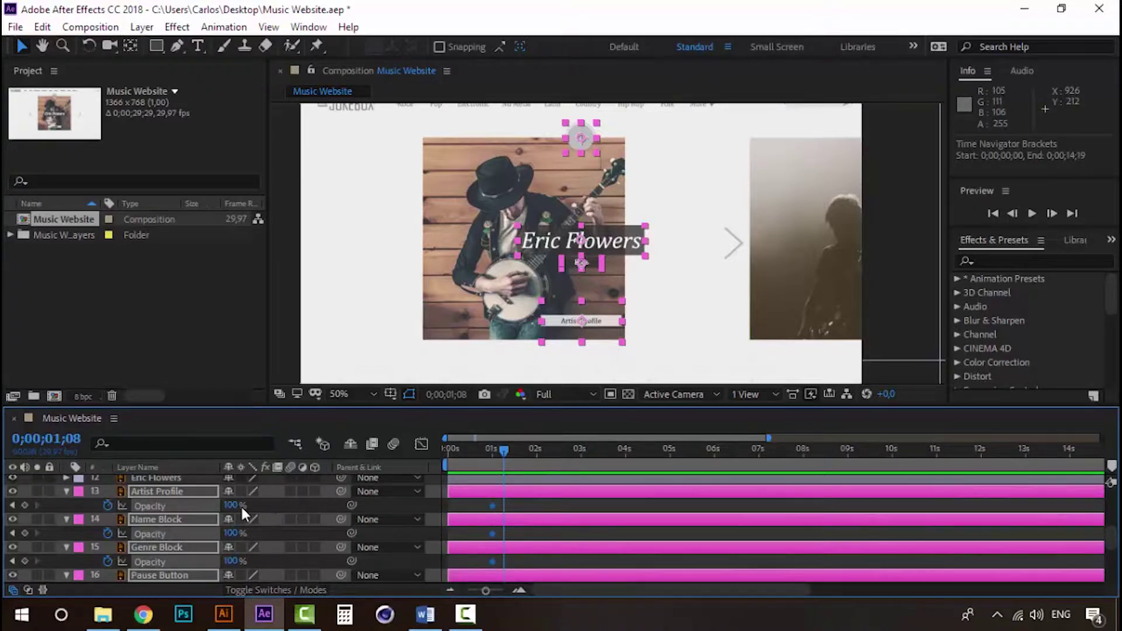
pyautogui.moveTo(232, 509); pyautogui.dragTo(176, 509)
pyautogui.click(495, 453)
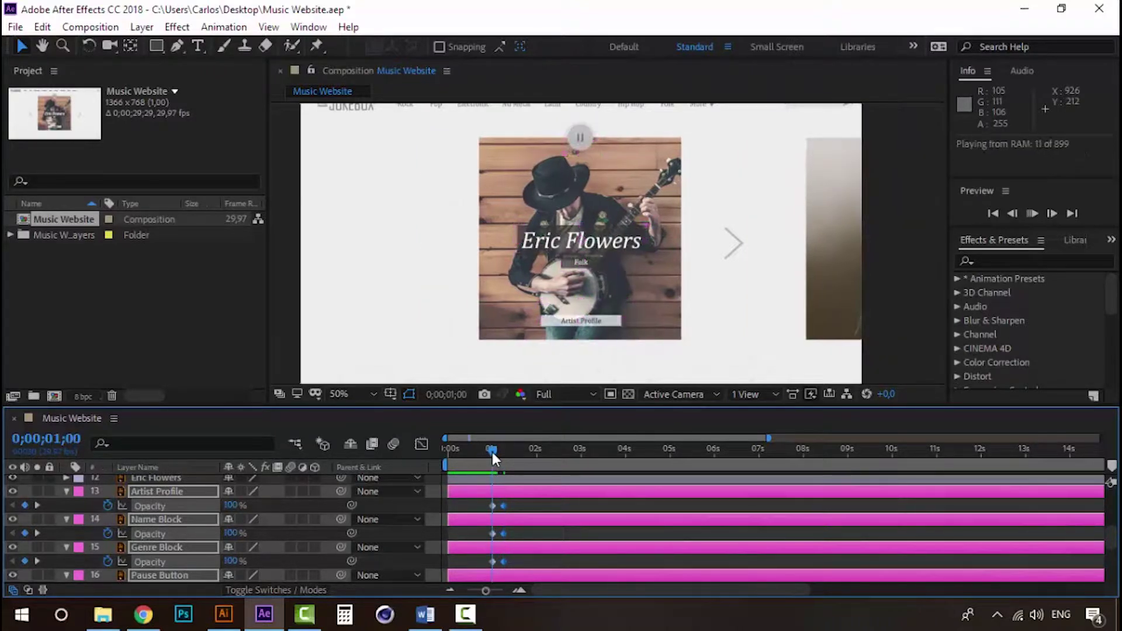
pyautogui.moveTo(491, 452); pyautogui.dragTo(480, 451)
pyautogui.press('space')
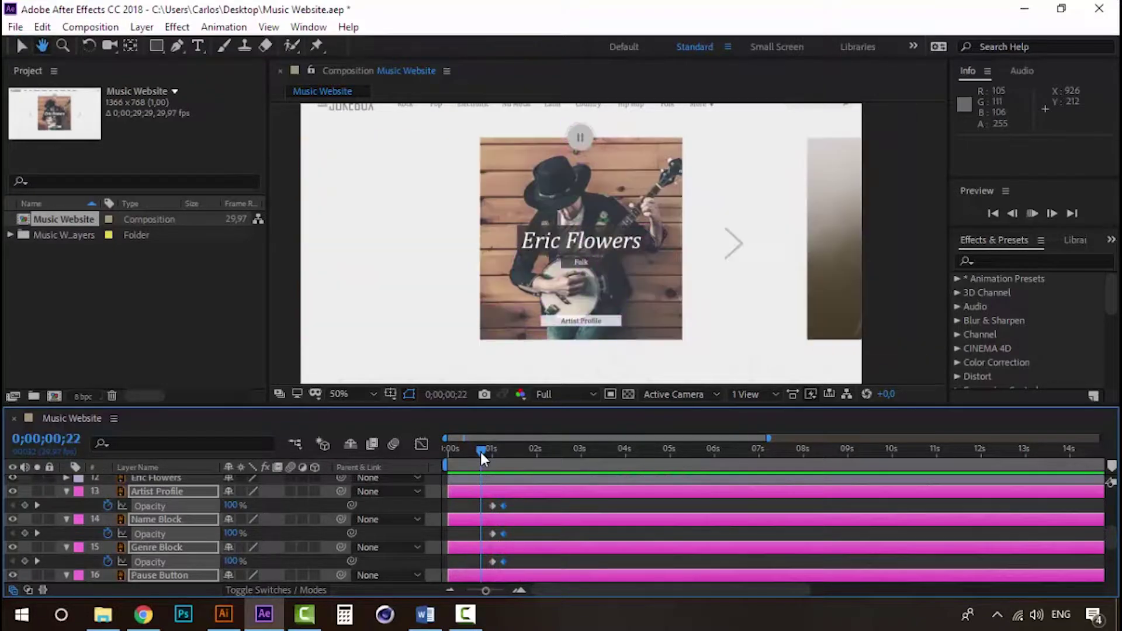
pyautogui.press('space')
pyautogui.press('space')
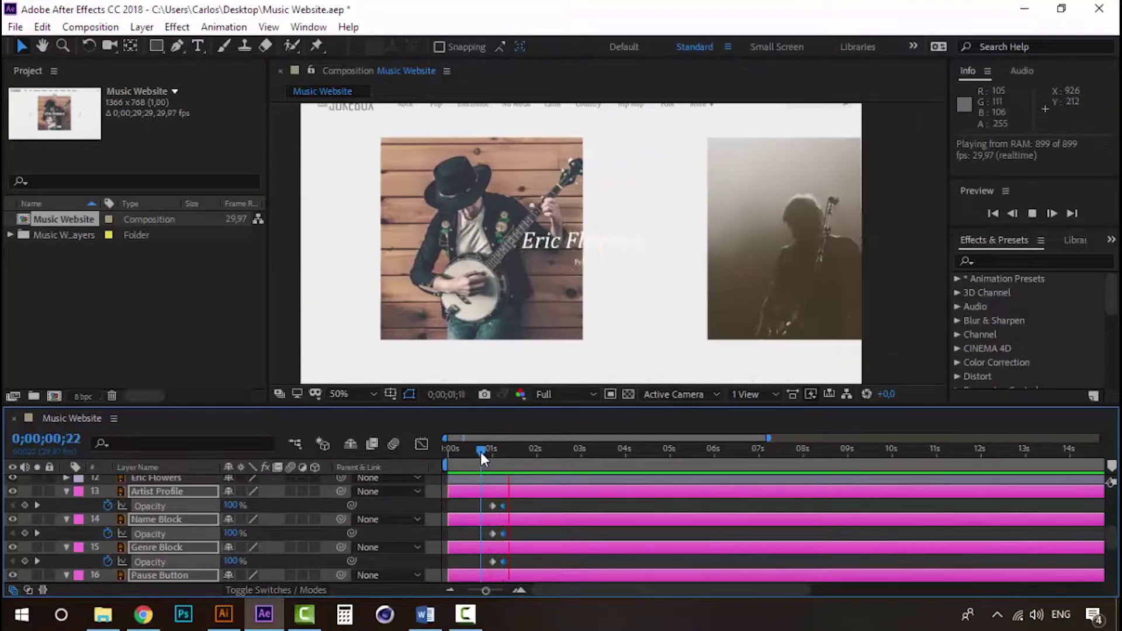
pyautogui.press('space')
pyautogui.moveTo(482, 452); pyautogui.dragTo(492, 456)
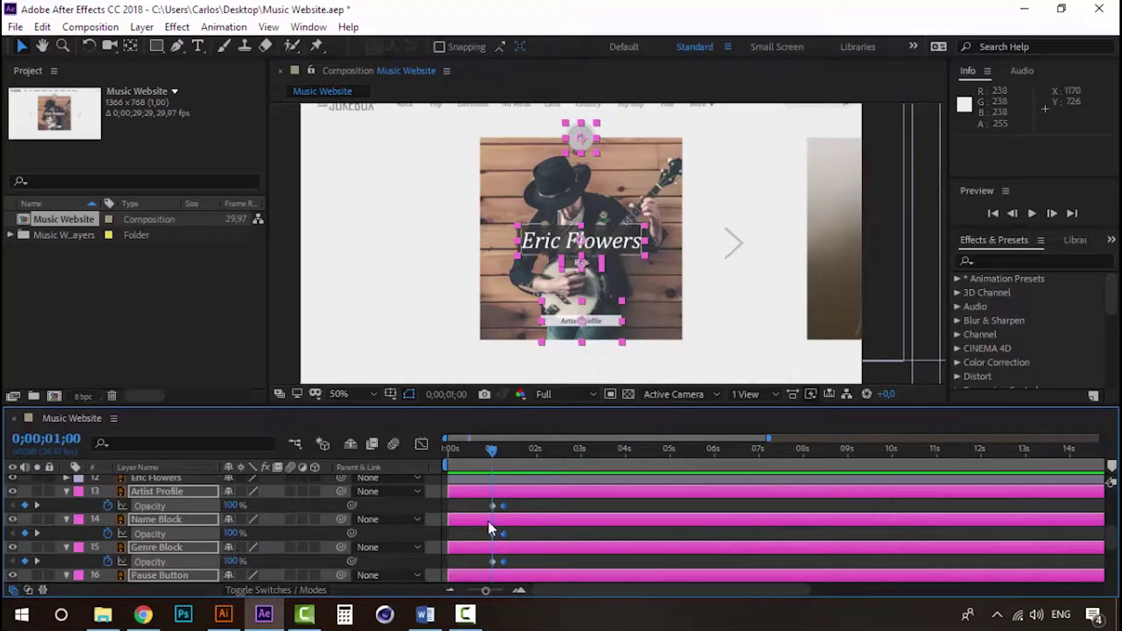
pyautogui.click(525, 504)
pyautogui.scroll(2, 172, 510)
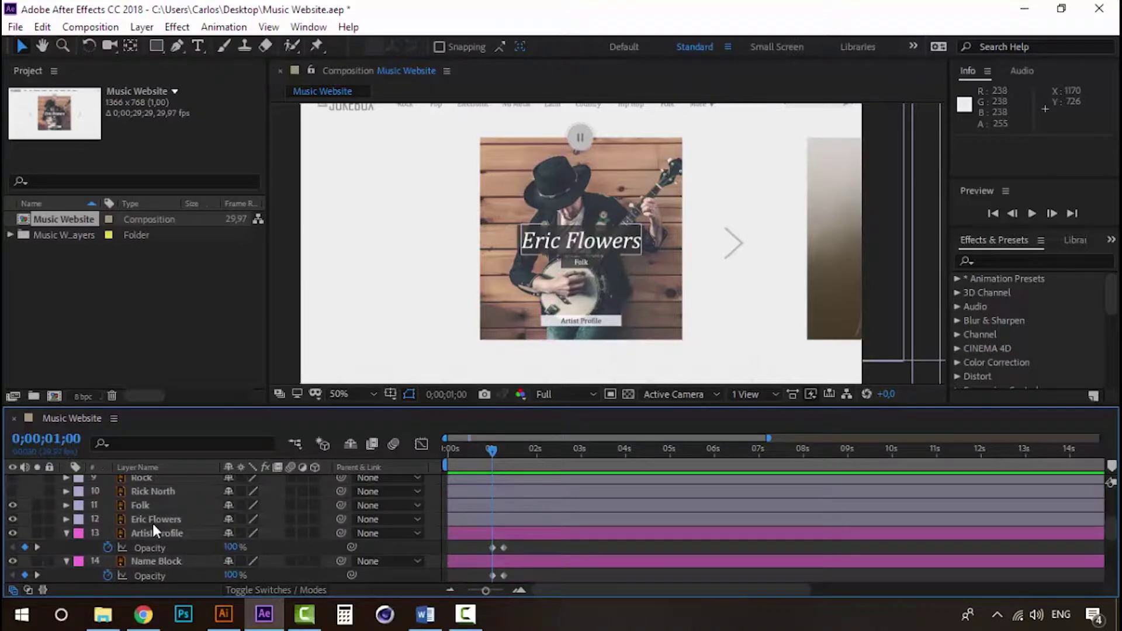
# Keyframe Folk and Eric Flowers Opacity at 1;00, fading them to 0% at 1;08
pyautogui.click(153, 520)
pyautogui.keyDown('shift'); pyautogui.click(147, 506); pyautogui.keyUp('shift')
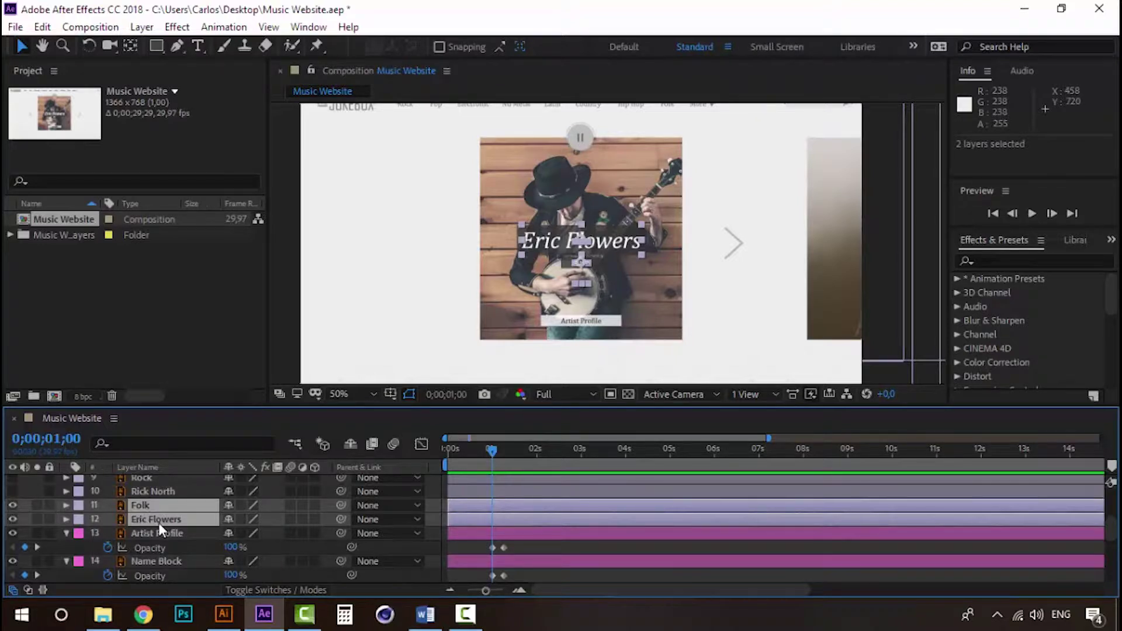
pyautogui.press('t')
pyautogui.click(106, 521)
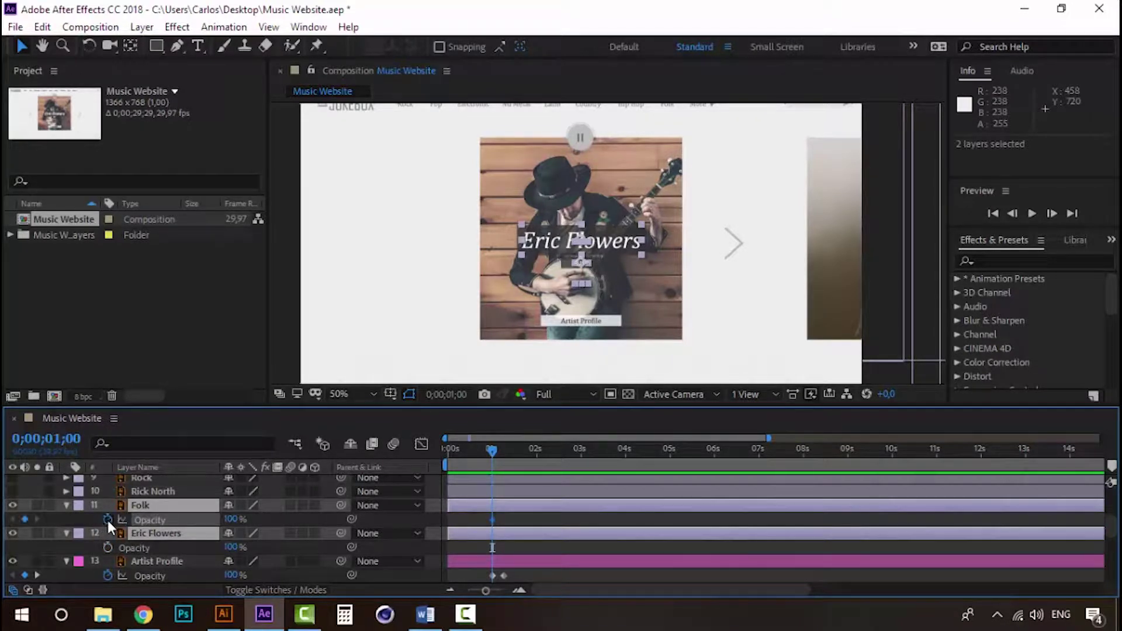
pyautogui.moveTo(493, 450); pyautogui.dragTo(504, 451)
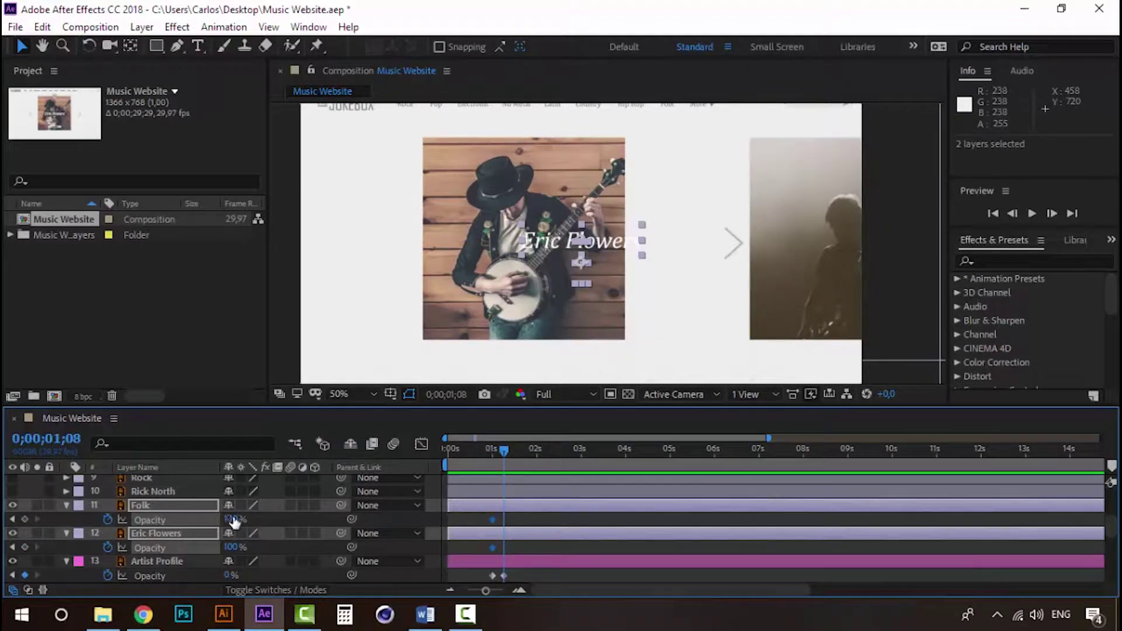
pyautogui.moveTo(231, 520); pyautogui.dragTo(90, 520)
pyautogui.moveTo(504, 459); pyautogui.dragTo(476, 452)
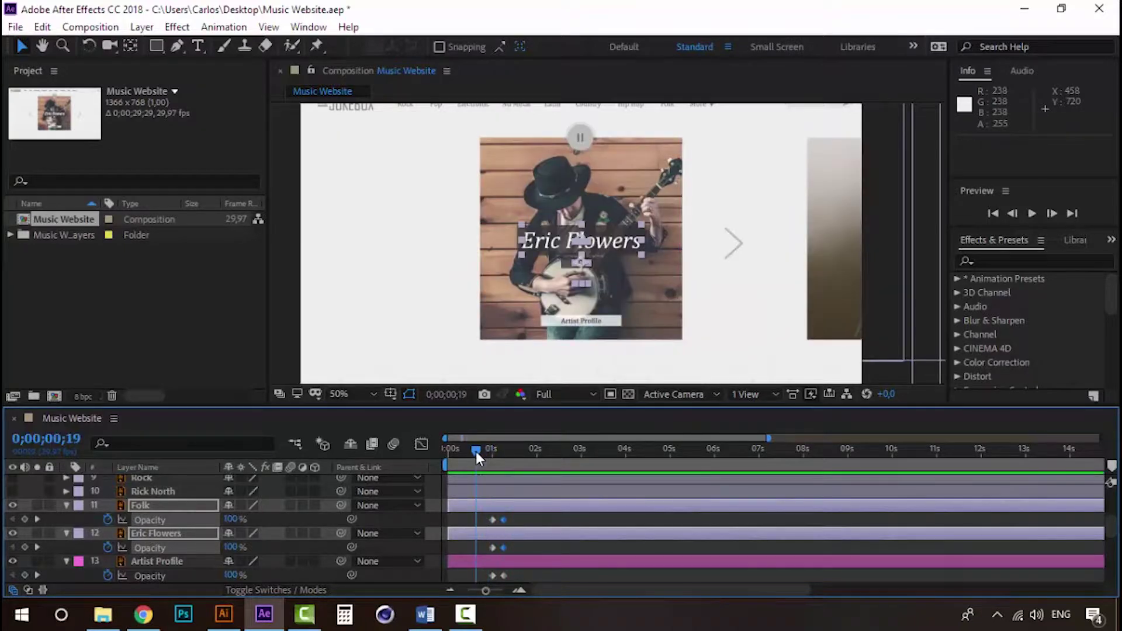
pyautogui.press('space')
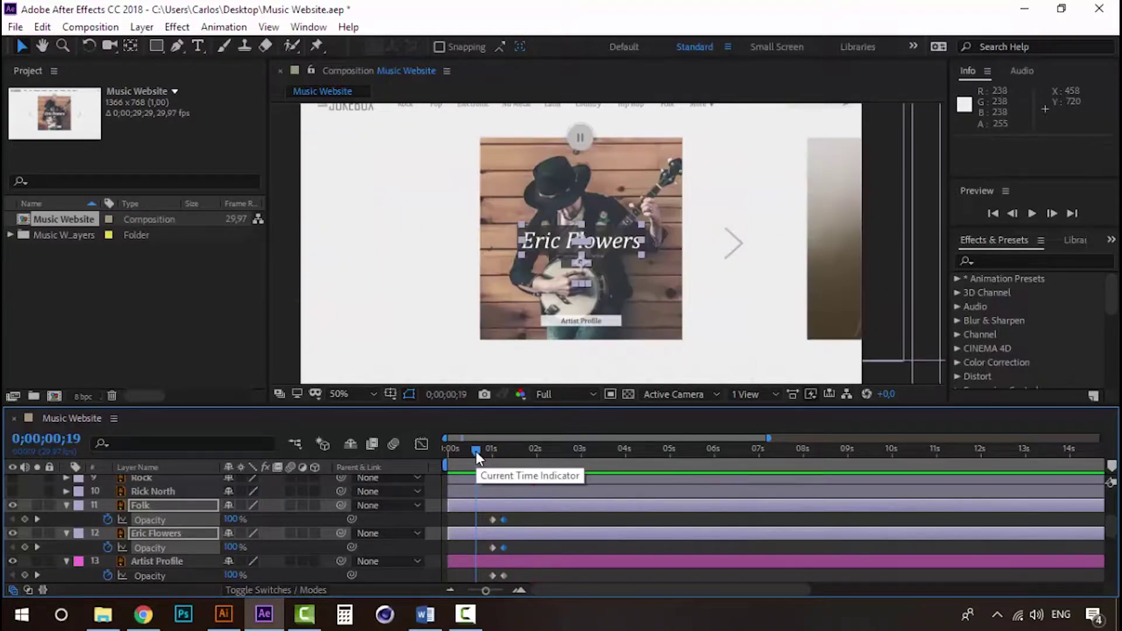
pyautogui.moveTo(476, 452); pyautogui.dragTo(557, 450)
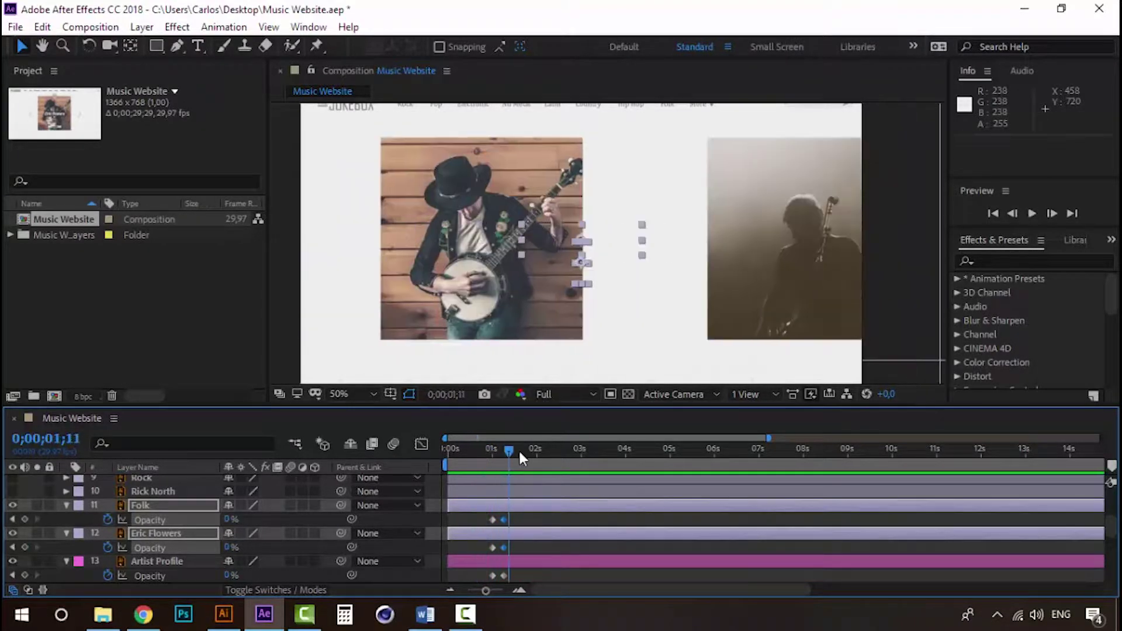
pyautogui.click(498, 448)
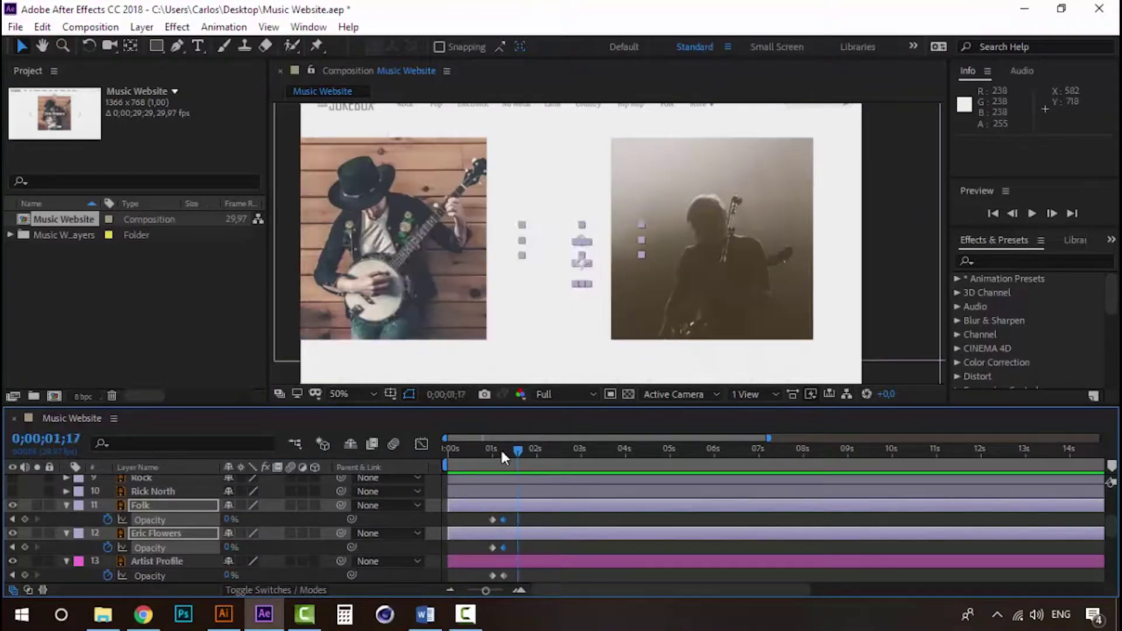
pyautogui.press('space')
pyautogui.moveTo(513, 452); pyautogui.dragTo(529, 451)
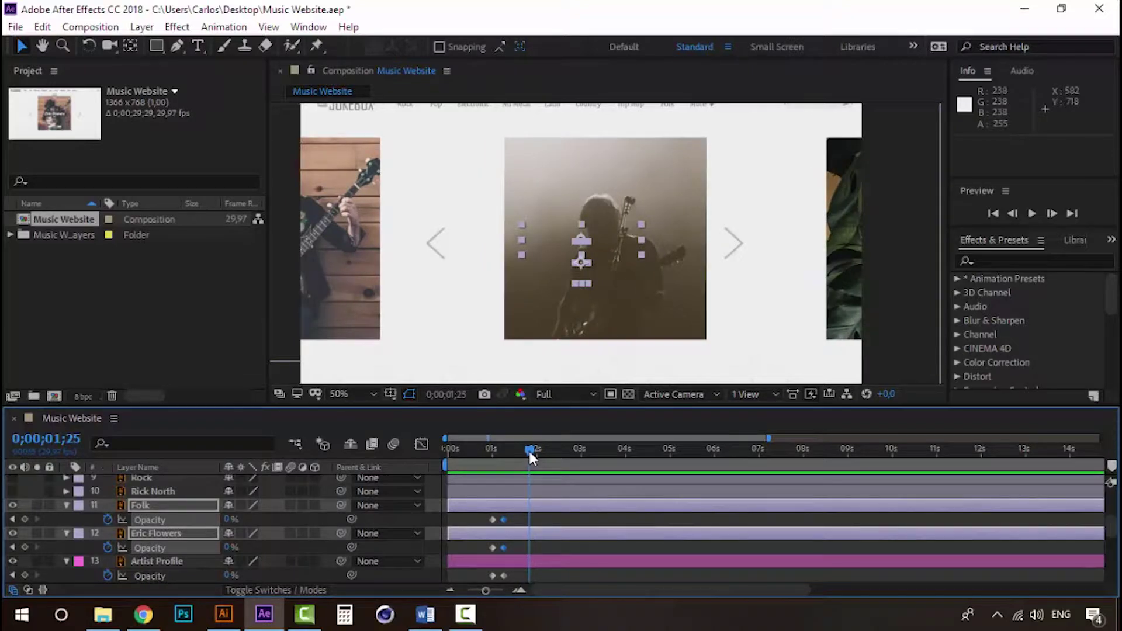
pyautogui.scroll(-3, 542, 485)
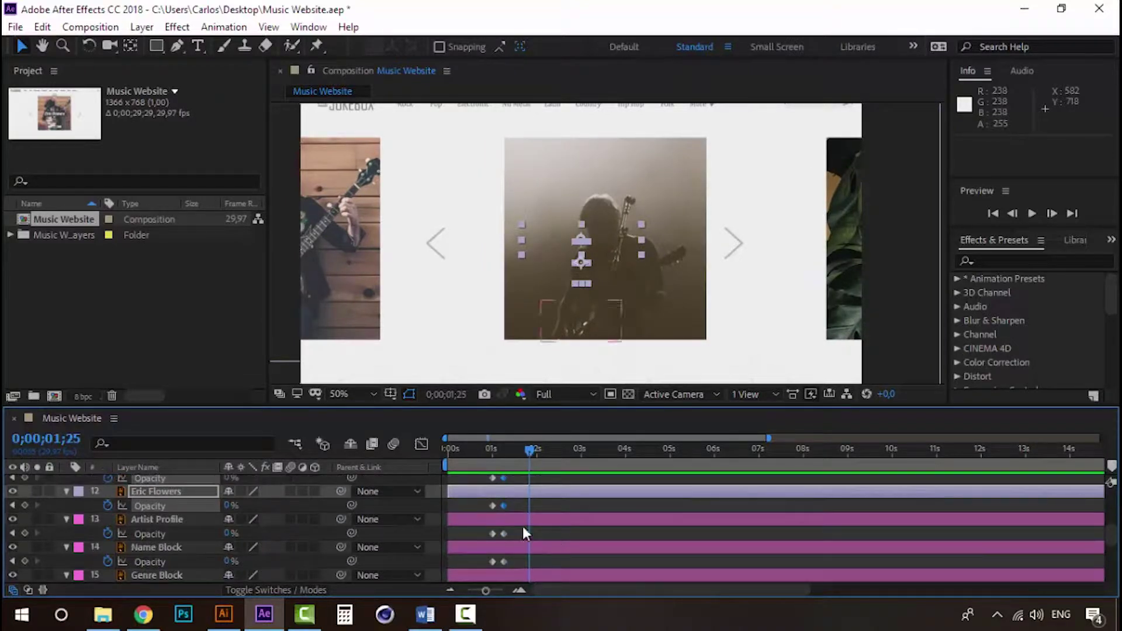
pyautogui.click(542, 501)
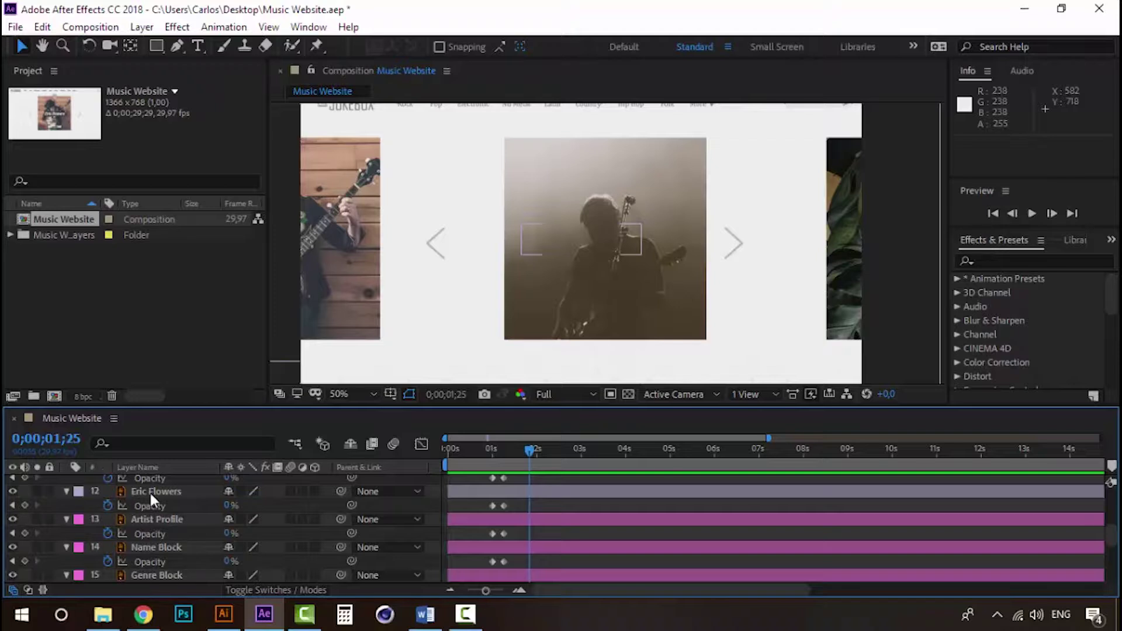
# Add 0% Opacity keyframes at 1;25 to the four overlay layers
pyautogui.click(151, 518)
pyautogui.scroll(-1, 160, 549)
pyautogui.keyDown('shift'); pyautogui.click(161, 563); pyautogui.keyUp('shift')
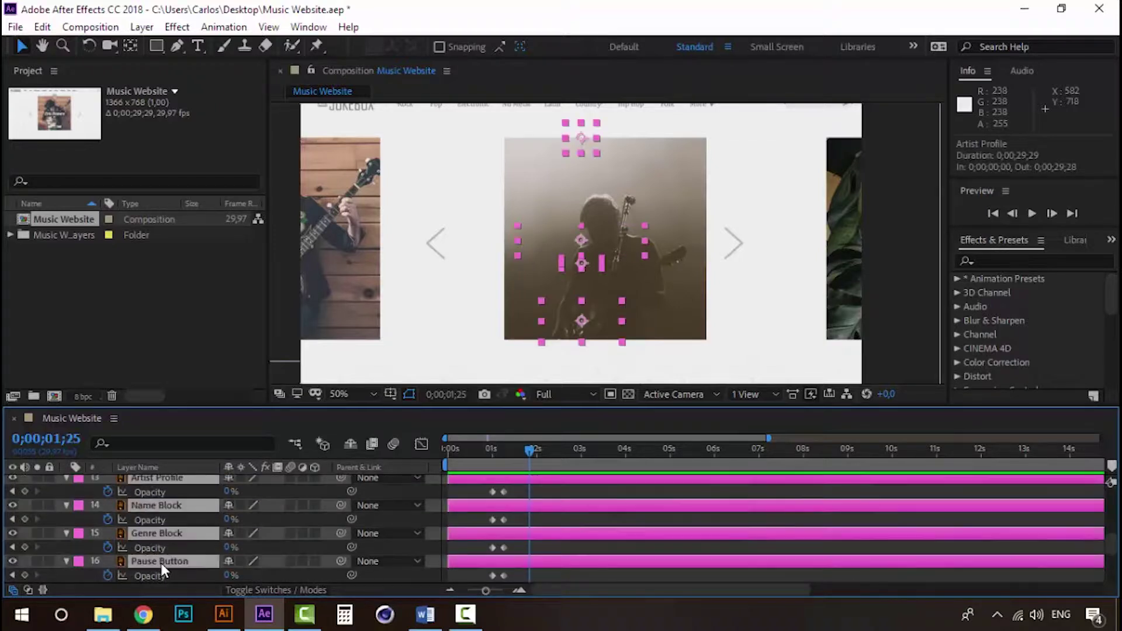
pyautogui.scroll(-1, 144, 563)
pyautogui.scroll(1, 144, 562)
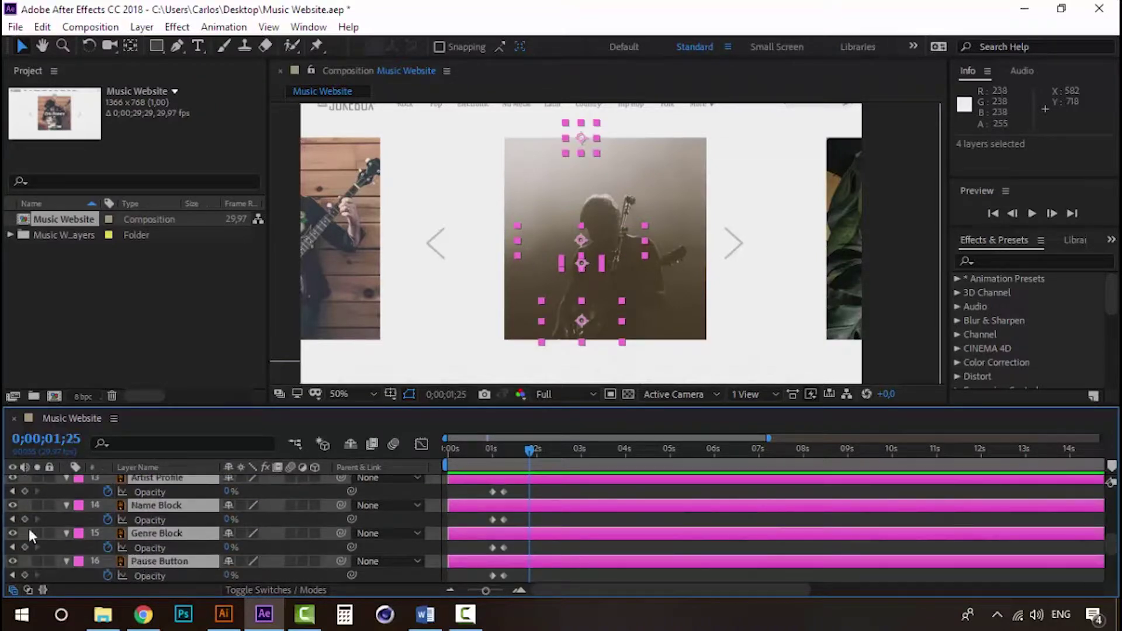
pyautogui.click(25, 492)
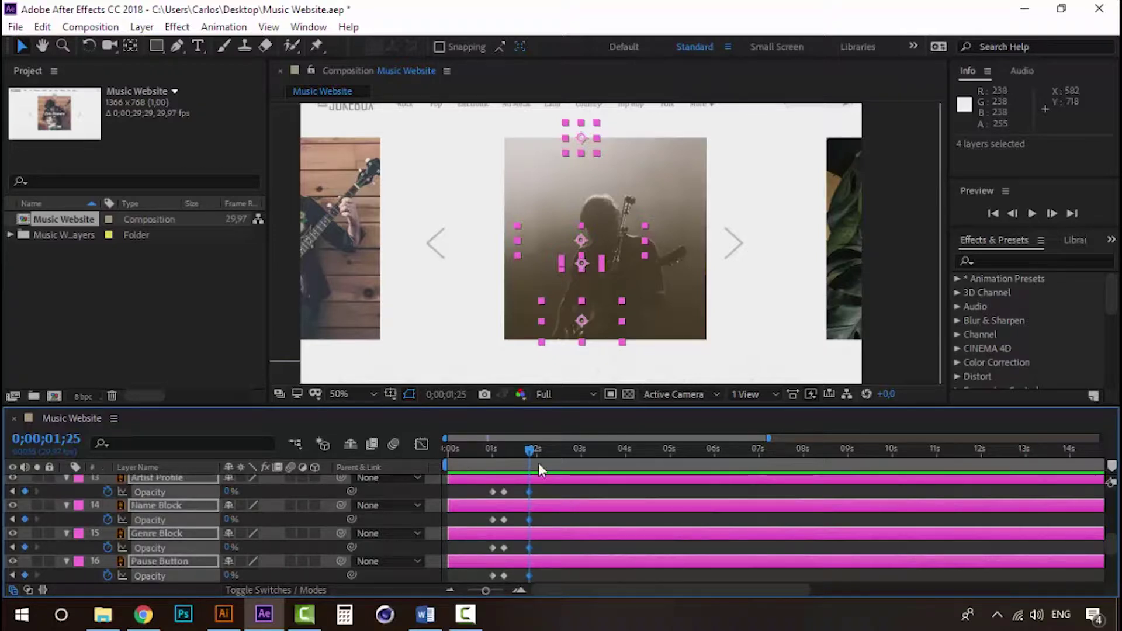
# Raise the overlays' Opacity to 100% at 2;02 and scrub through the fade-in
pyautogui.moveTo(528, 449); pyautogui.dragTo(537, 452)
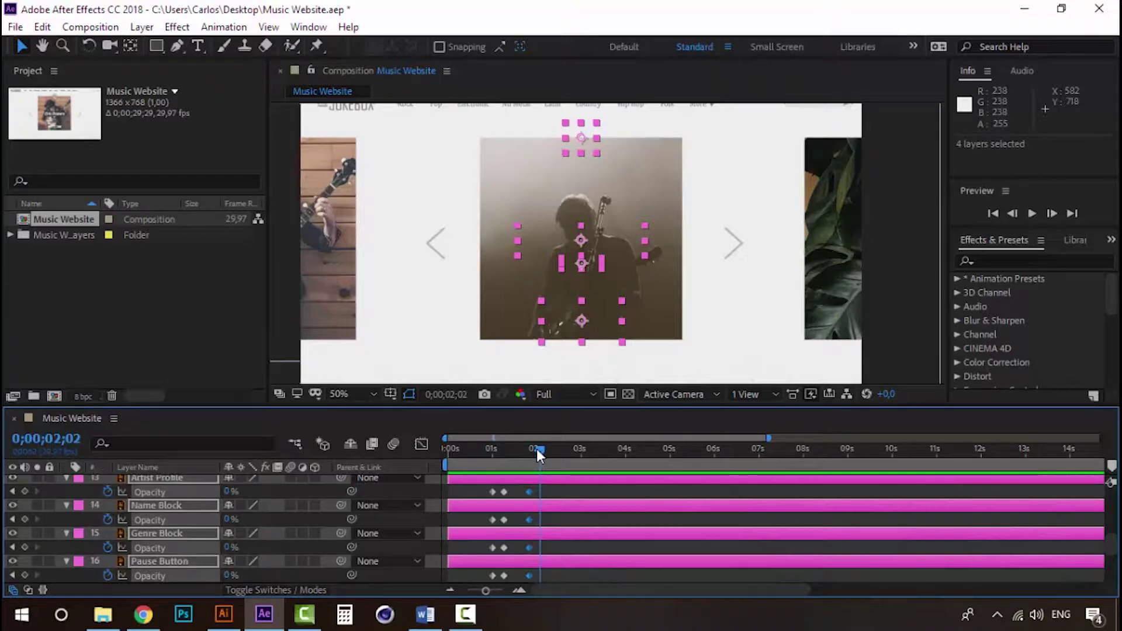
pyautogui.moveTo(229, 519); pyautogui.dragTo(351, 520)
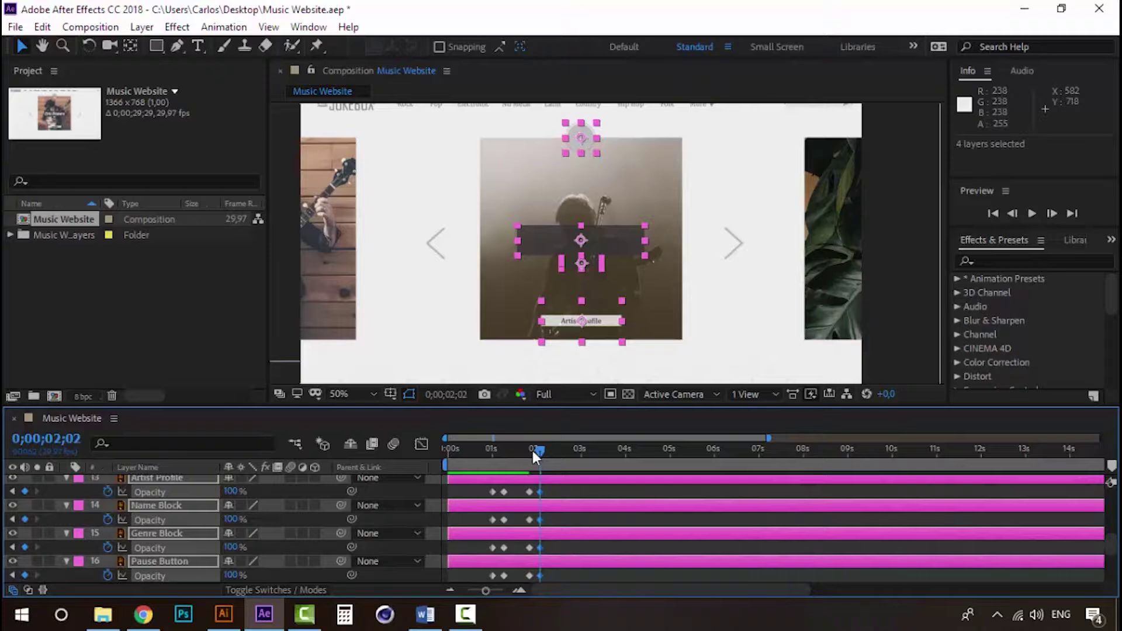
pyautogui.moveTo(532, 450); pyautogui.dragTo(519, 448)
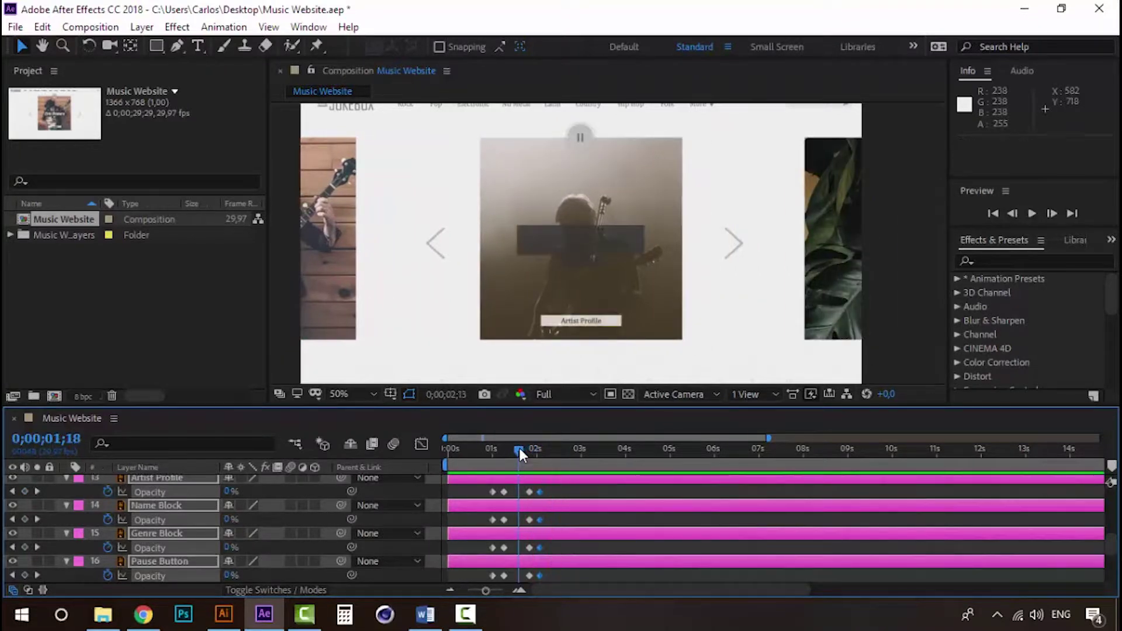
pyautogui.moveTo(519, 449); pyautogui.dragTo(530, 448)
# Trim the Folk and Eric Flowers layers to end at 1;25
pyautogui.scroll(3, 151, 529)
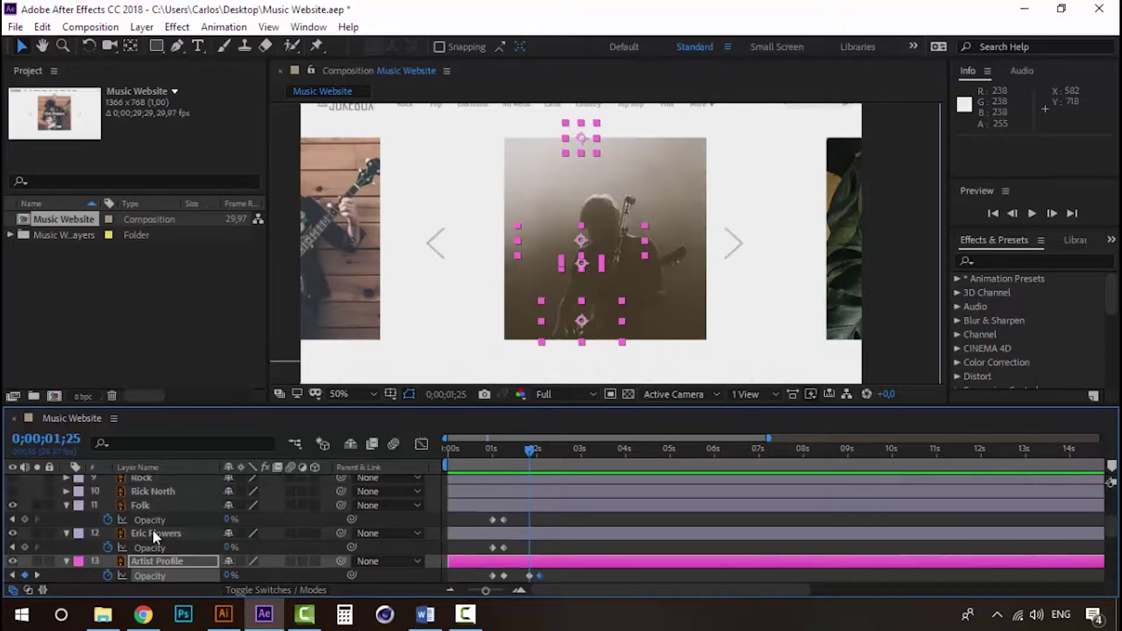
pyautogui.click(155, 530)
pyautogui.keyDown('ctrl'); pyautogui.click(170, 505); pyautogui.keyUp('ctrl')
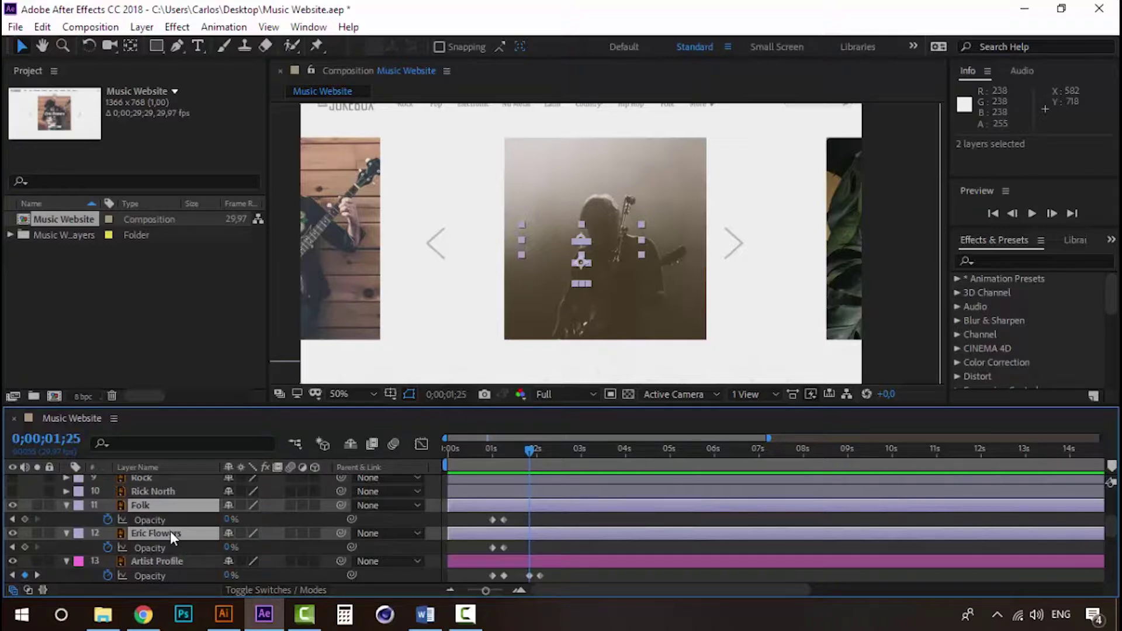
pyautogui.hotkey('alt', ']')
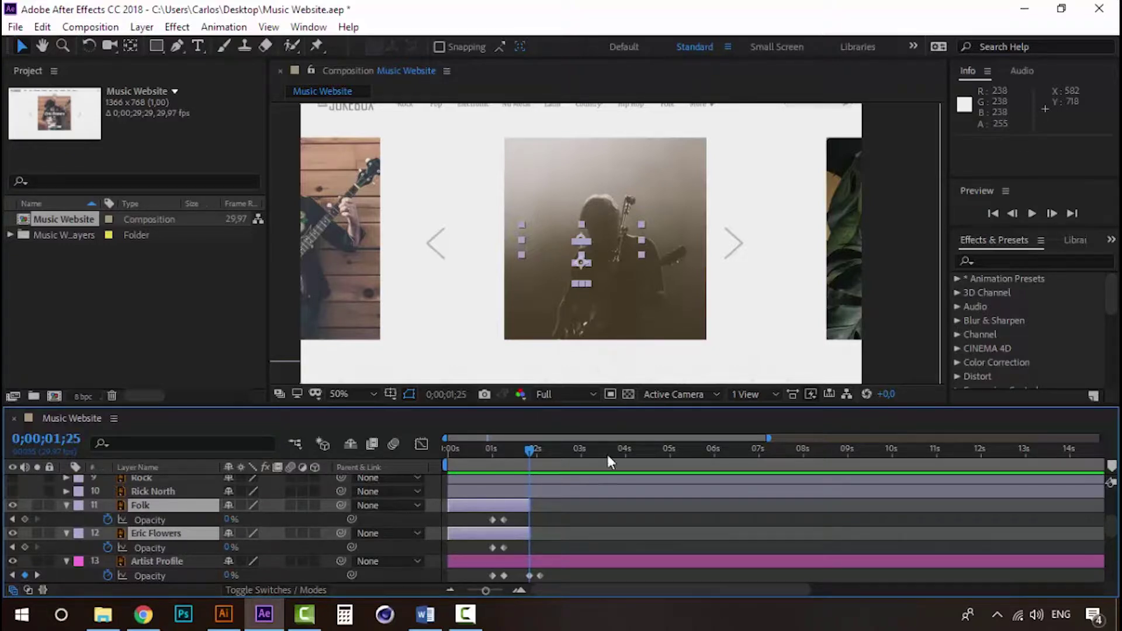
# Make Rock and Rick North visible and start both layers at 1;25
pyautogui.click(157, 494)
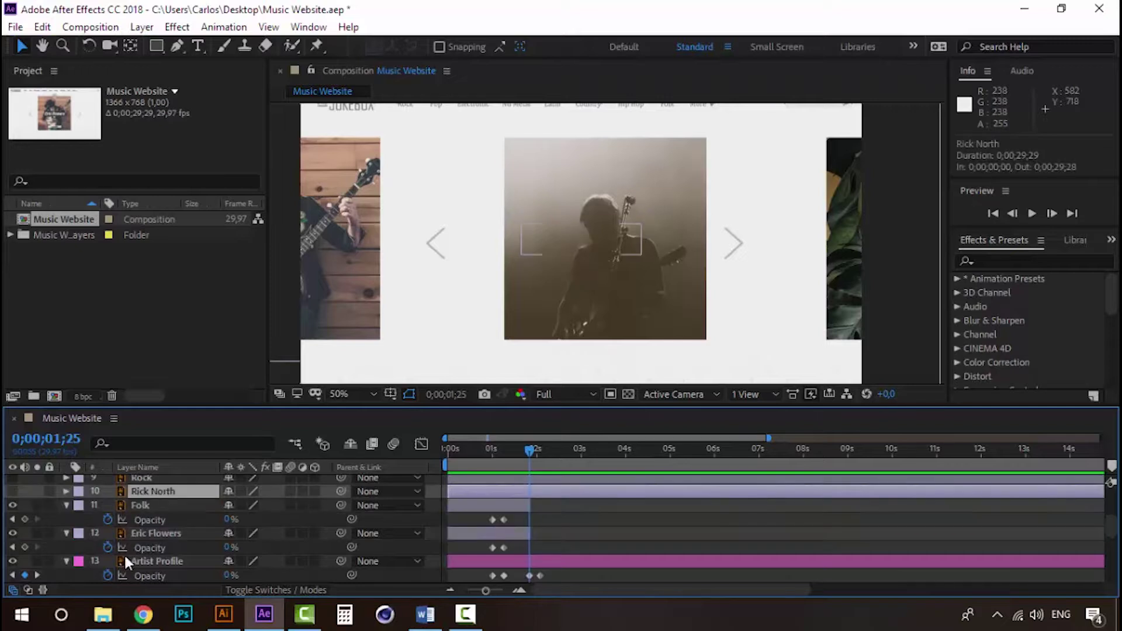
pyautogui.scroll(3, 123, 554)
pyautogui.click(12, 533)
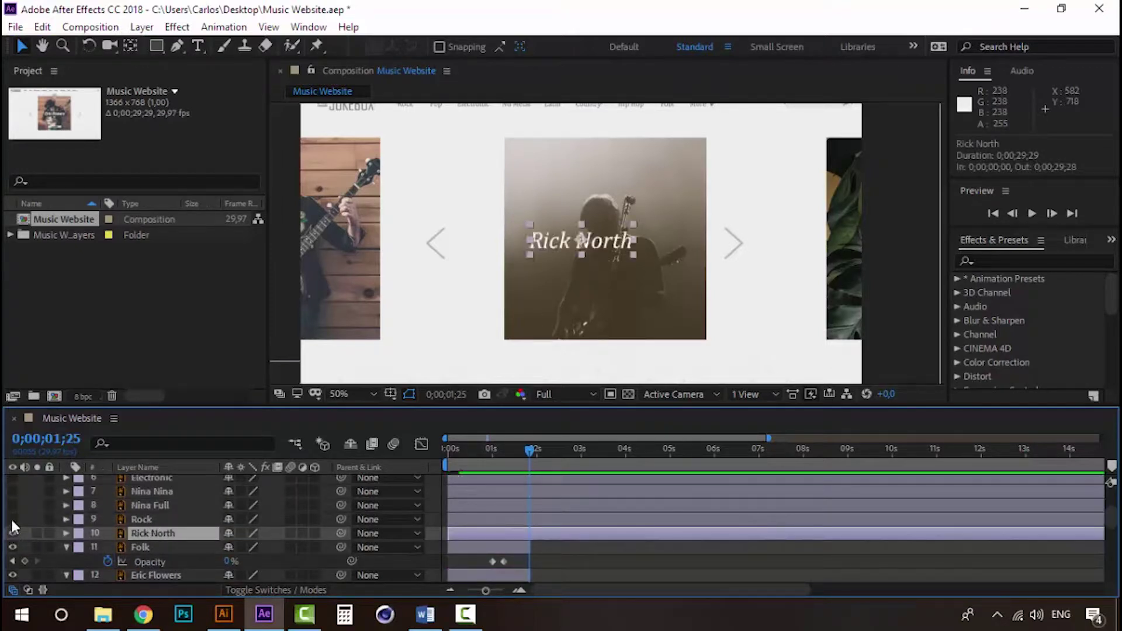
pyautogui.click(11, 519)
pyautogui.click(145, 520)
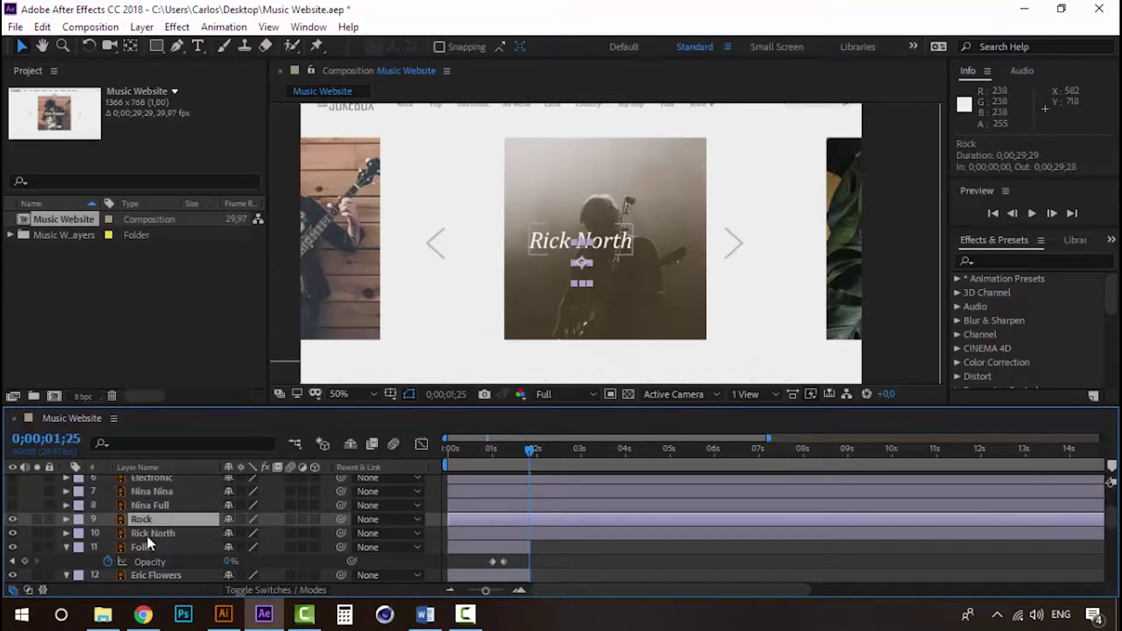
pyautogui.keyDown('shift'); pyautogui.click(148, 531); pyautogui.keyUp('shift')
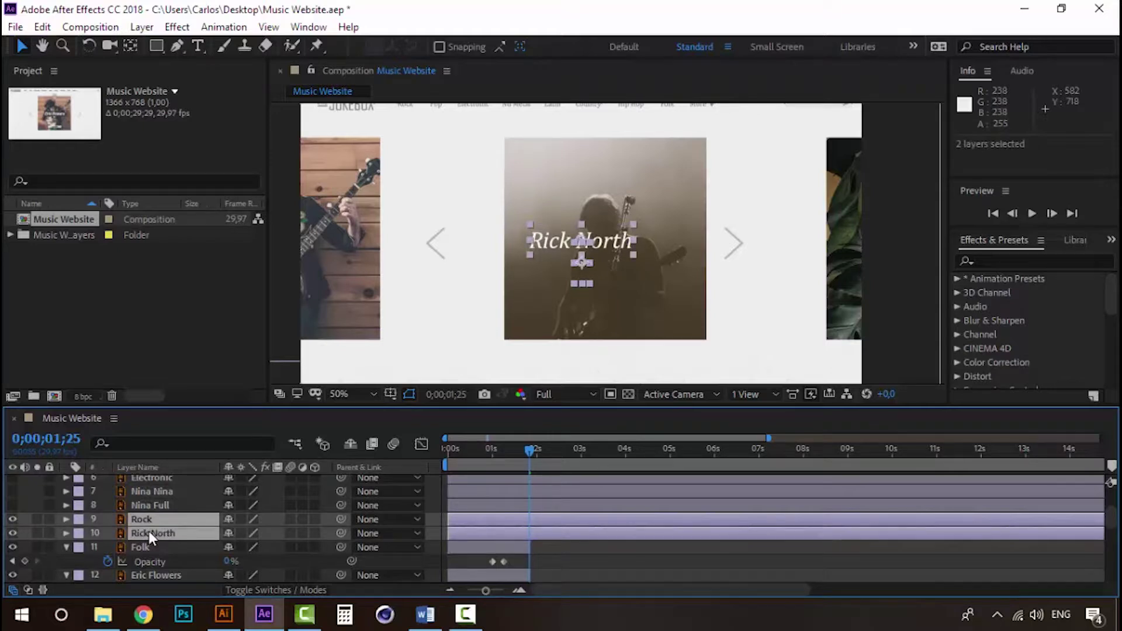
pyautogui.hotkey('alt', '[')
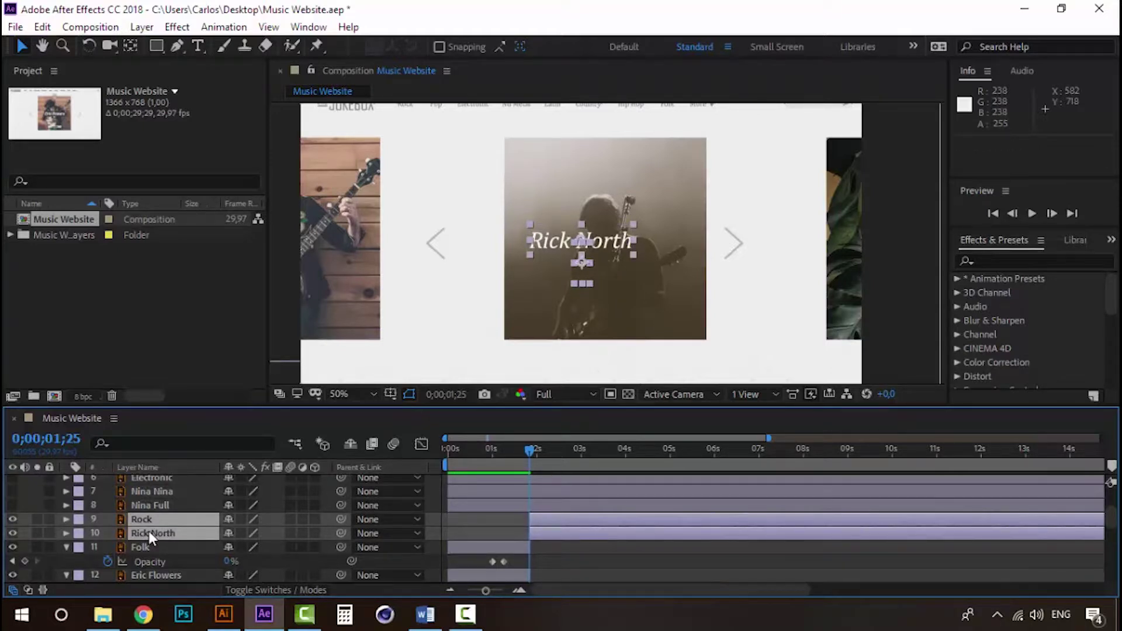
# Add 0% Opacity keyframes at 1;25 to Rock and Rick North
pyautogui.press('t')
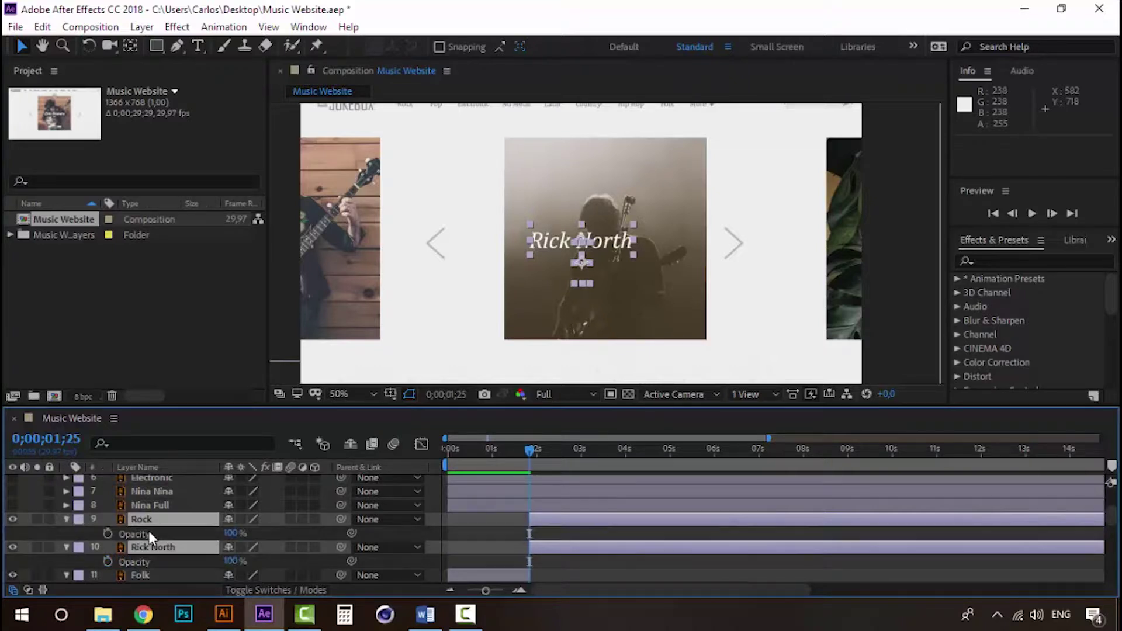
pyautogui.click(108, 533)
pyautogui.click(108, 562)
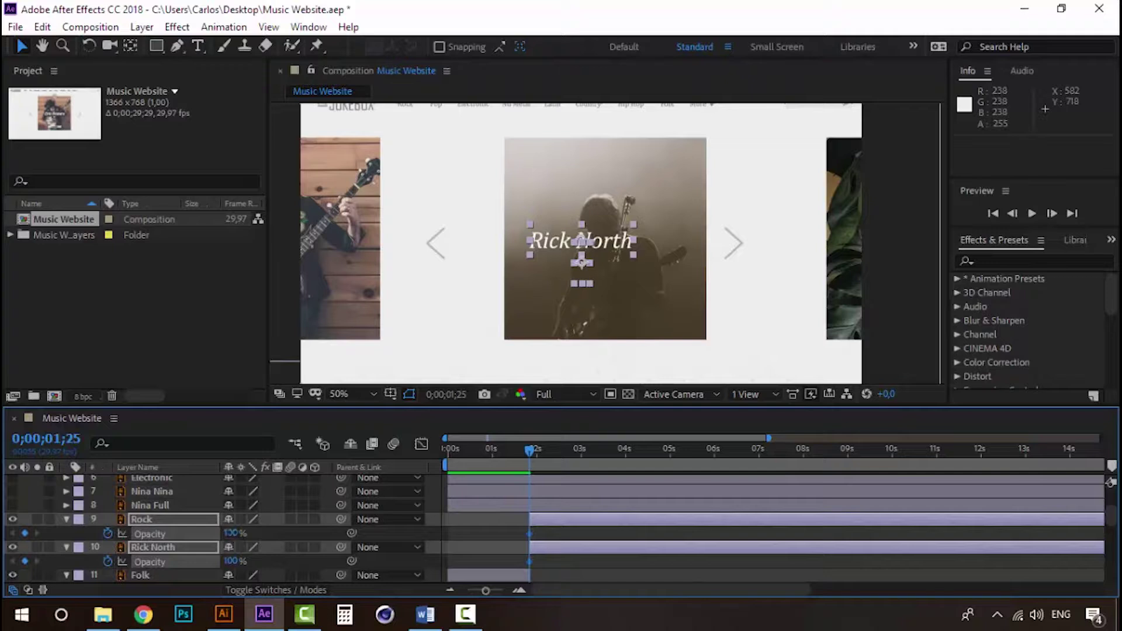
pyautogui.moveTo(231, 533); pyautogui.dragTo(98, 535)
pyautogui.scroll(-3, 538, 523)
pyautogui.scroll(-2, 538, 523)
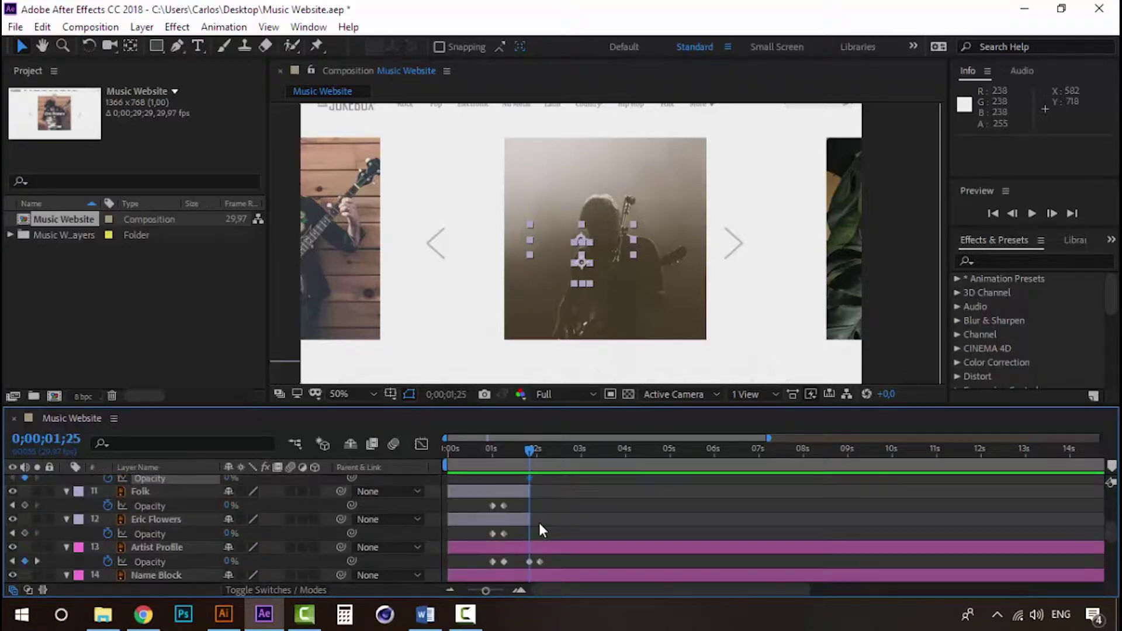
# Raise Rock and Rick North Opacity to 100% at 2;02 and preview the fade-in
pyautogui.moveTo(536, 459); pyautogui.dragTo(541, 448)
pyautogui.scroll(3, 556, 508)
pyautogui.scroll(2, 555, 509)
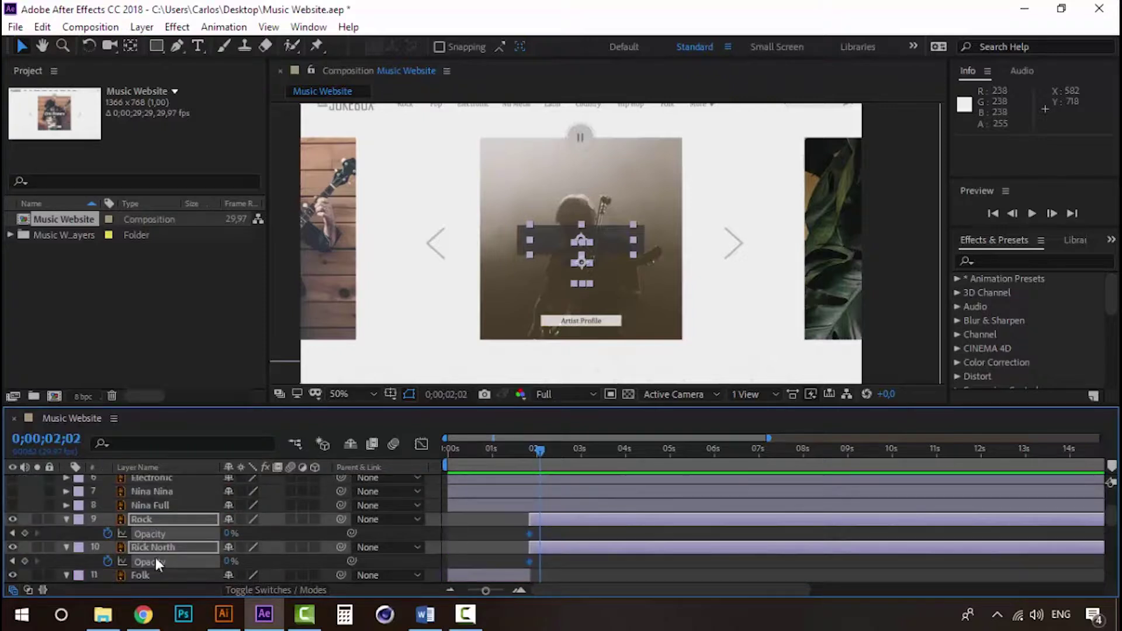
pyautogui.moveTo(227, 536); pyautogui.dragTo(263, 534)
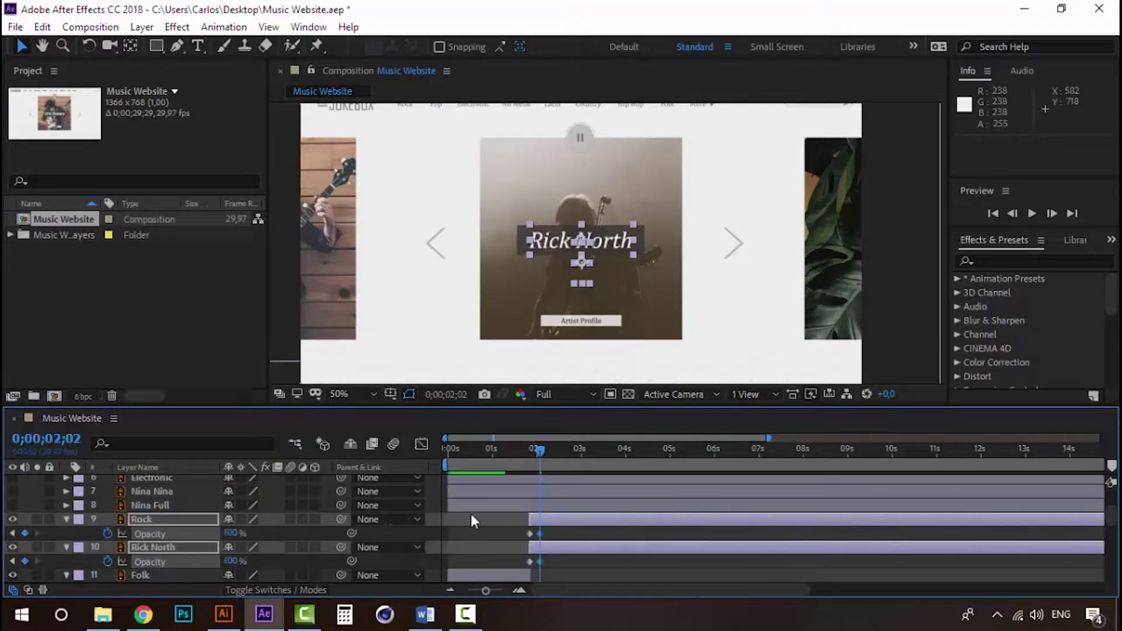
pyautogui.moveTo(535, 453); pyautogui.dragTo(514, 450)
pyautogui.press('space')
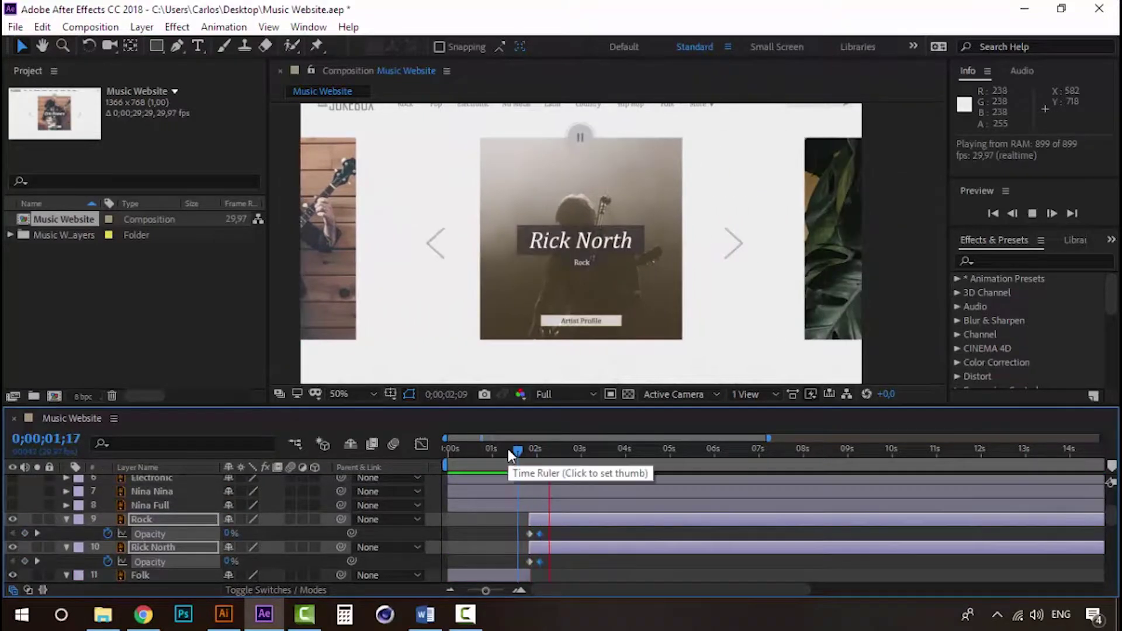
pyautogui.click(499, 448)
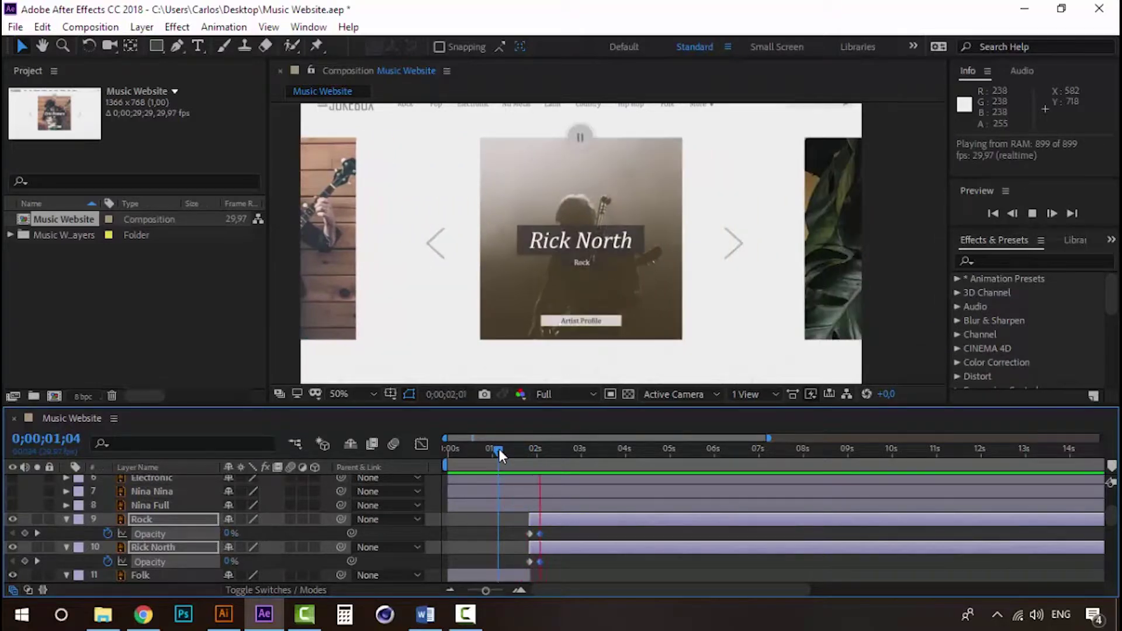
pyautogui.moveTo(509, 449); pyautogui.dragTo(579, 450)
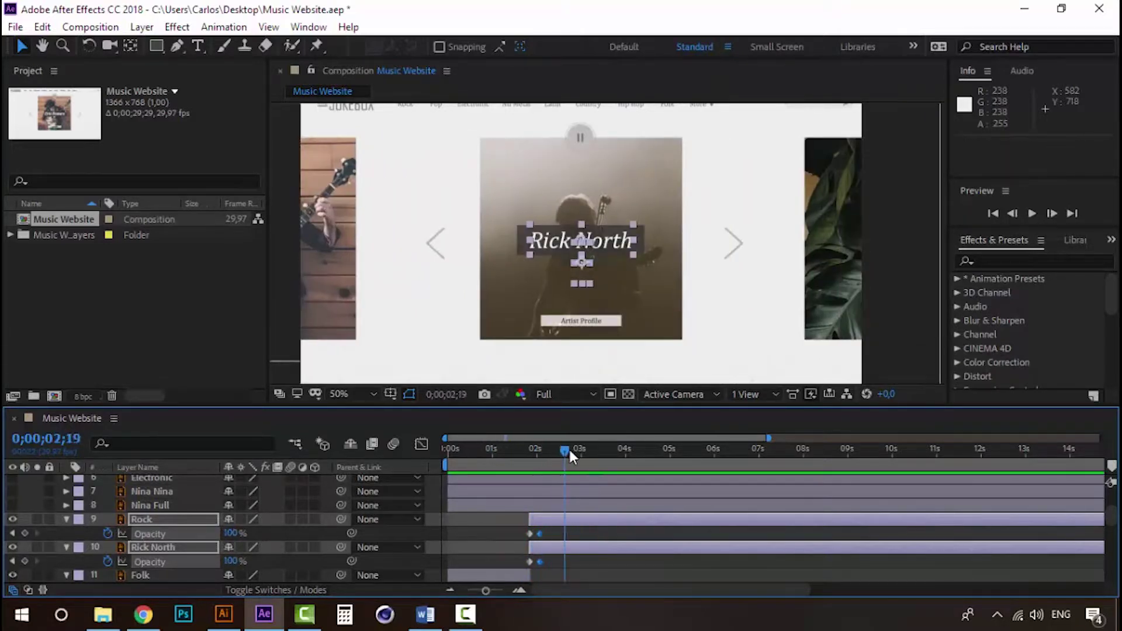
pyautogui.scroll(-5, 580, 526)
pyautogui.scroll(-1, 580, 526)
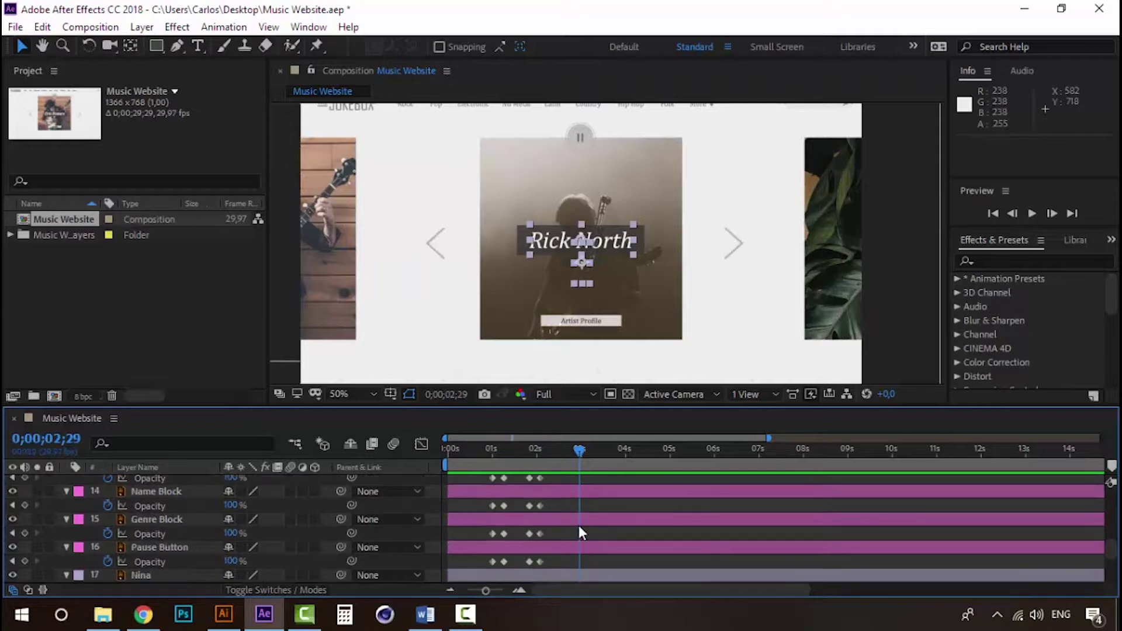
pyautogui.moveTo(580, 453); pyautogui.dragTo(575, 456)
pyautogui.scroll(-2, 572, 548)
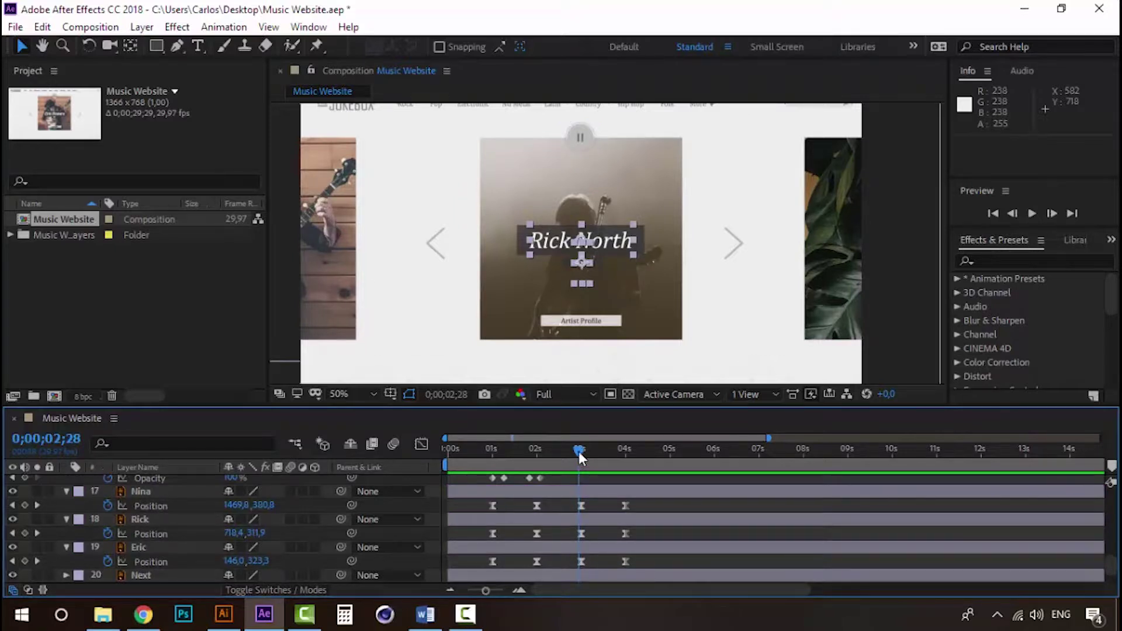
pyautogui.moveTo(580, 457); pyautogui.dragTo(581, 453)
# Keyframe the four pink layers at 100% Opacity at 3;00, dropping to 0% at 3;07
pyautogui.scroll(2, 537, 526)
pyautogui.scroll(2, 538, 527)
pyautogui.scroll(1, 537, 527)
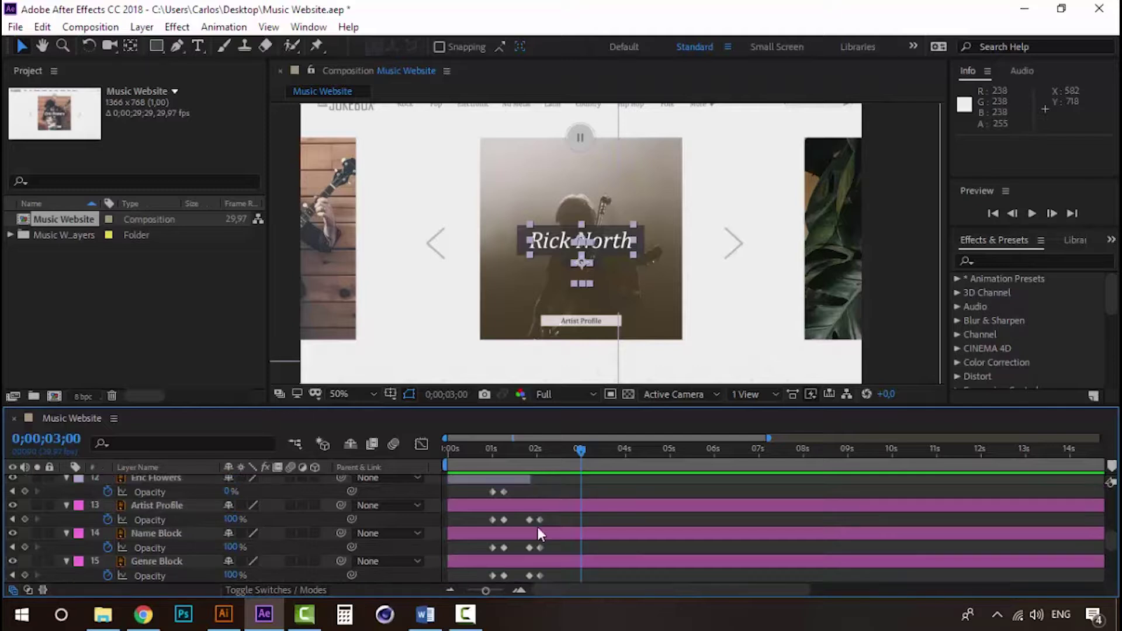
pyautogui.click(503, 519)
pyautogui.moveTo(480, 513); pyautogui.dragTo(513, 524)
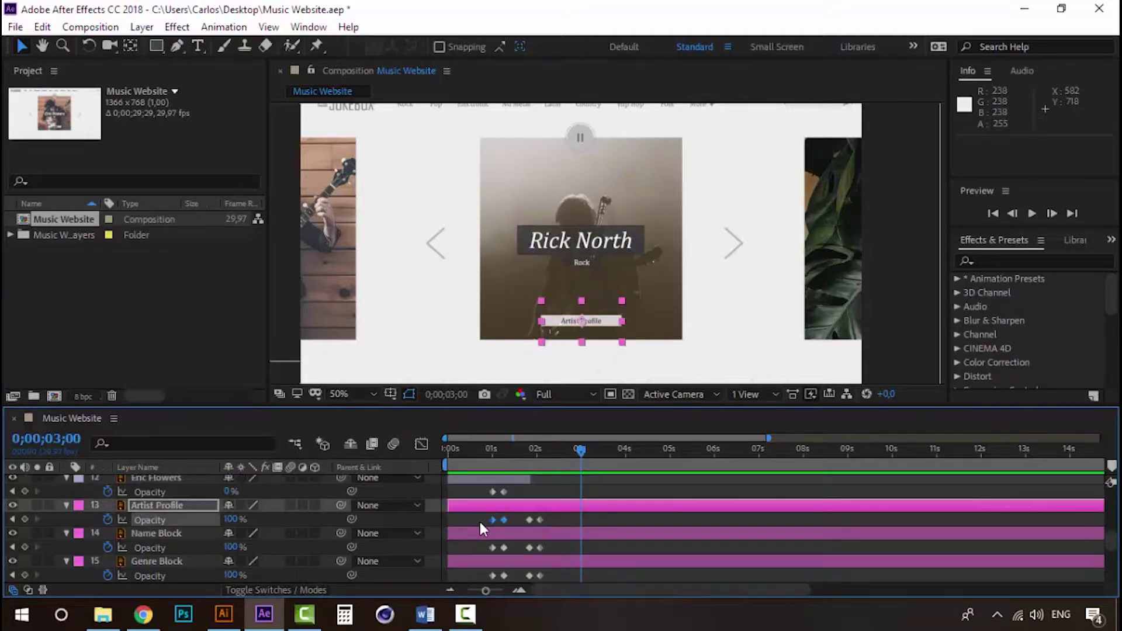
pyautogui.scroll(-3, 171, 531)
pyautogui.keyDown('shift'); pyautogui.click(170, 544); pyautogui.keyUp('shift')
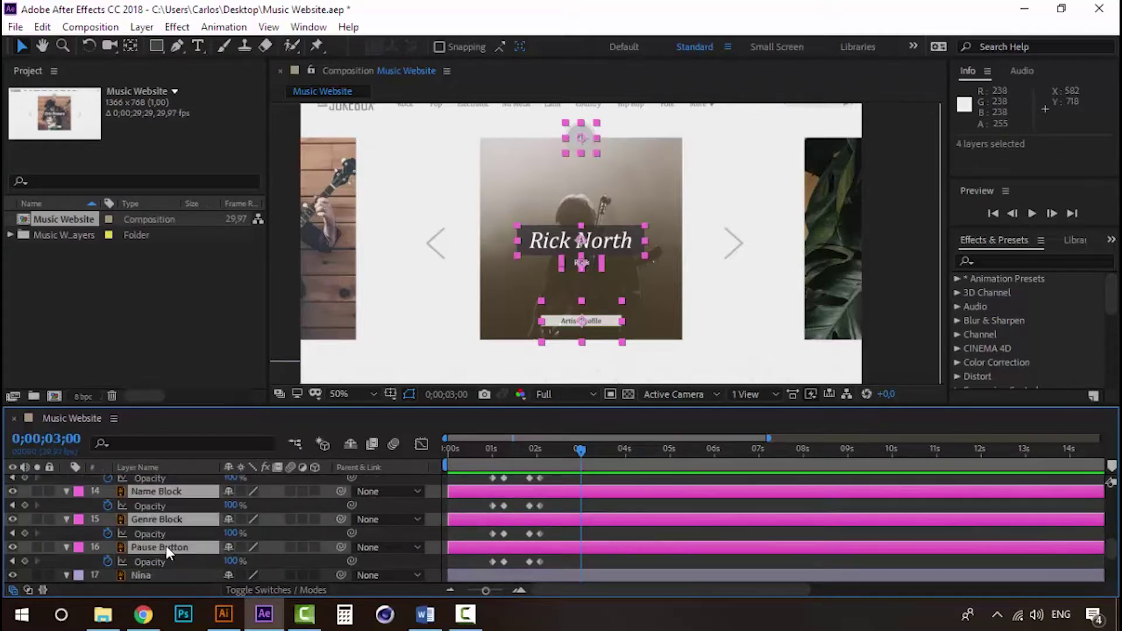
pyautogui.click(24, 478)
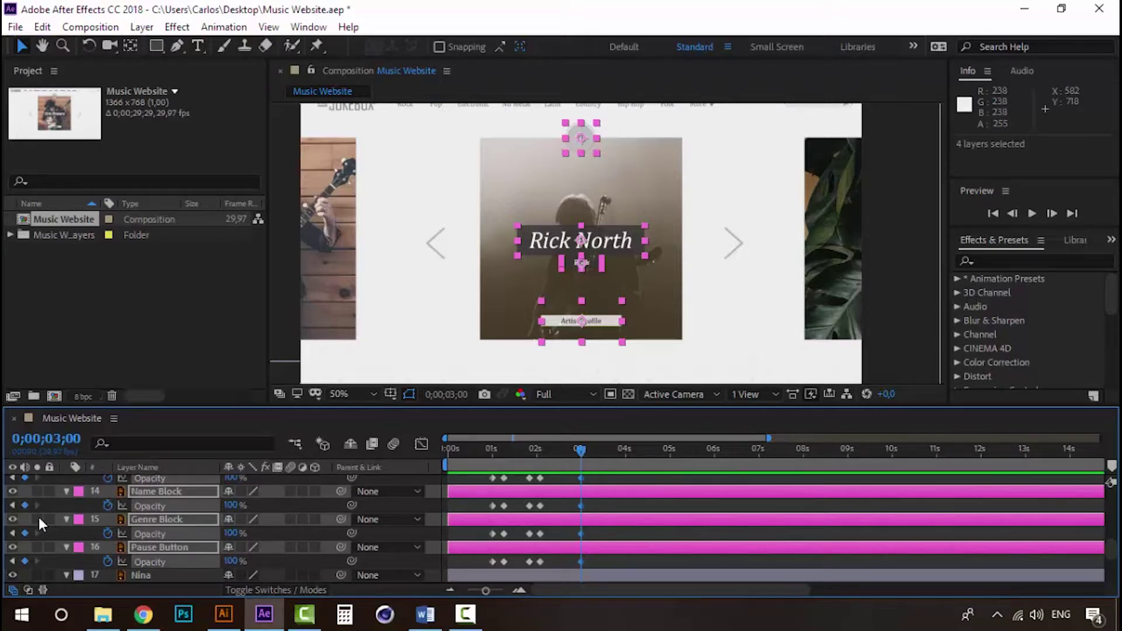
pyautogui.moveTo(580, 452); pyautogui.dragTo(592, 451)
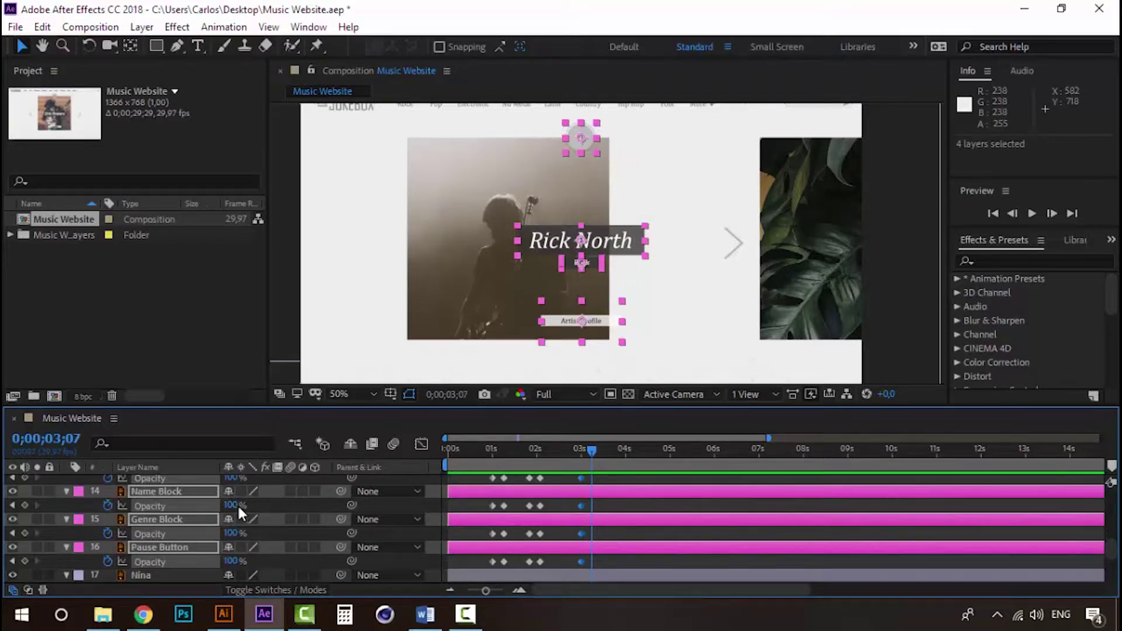
pyautogui.moveTo(232, 506); pyautogui.dragTo(176, 505)
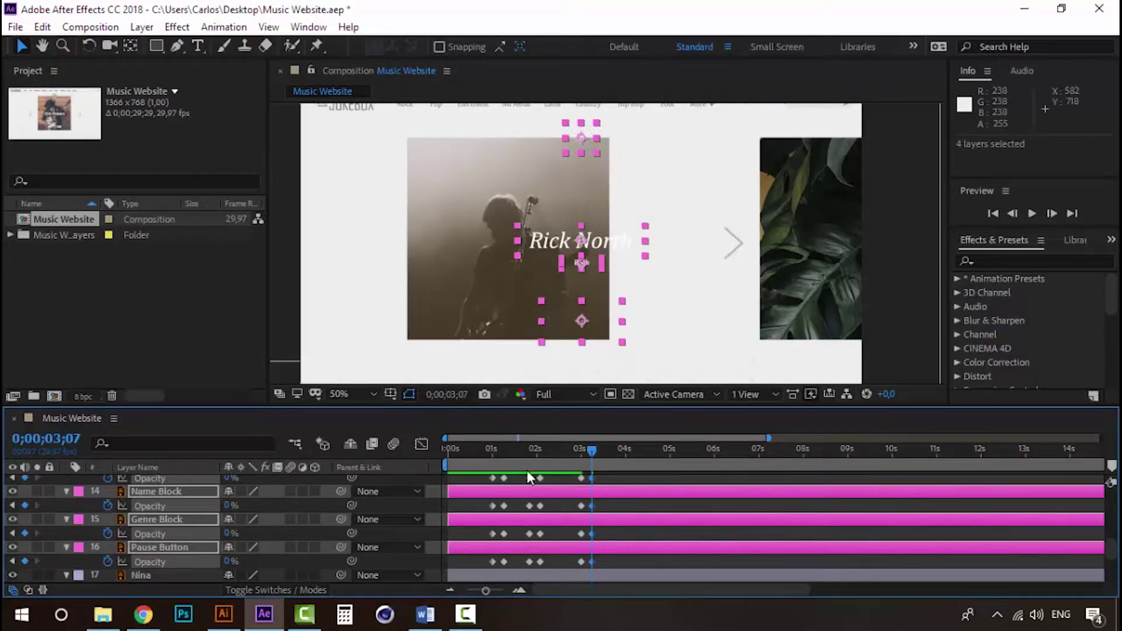
pyautogui.click(572, 451)
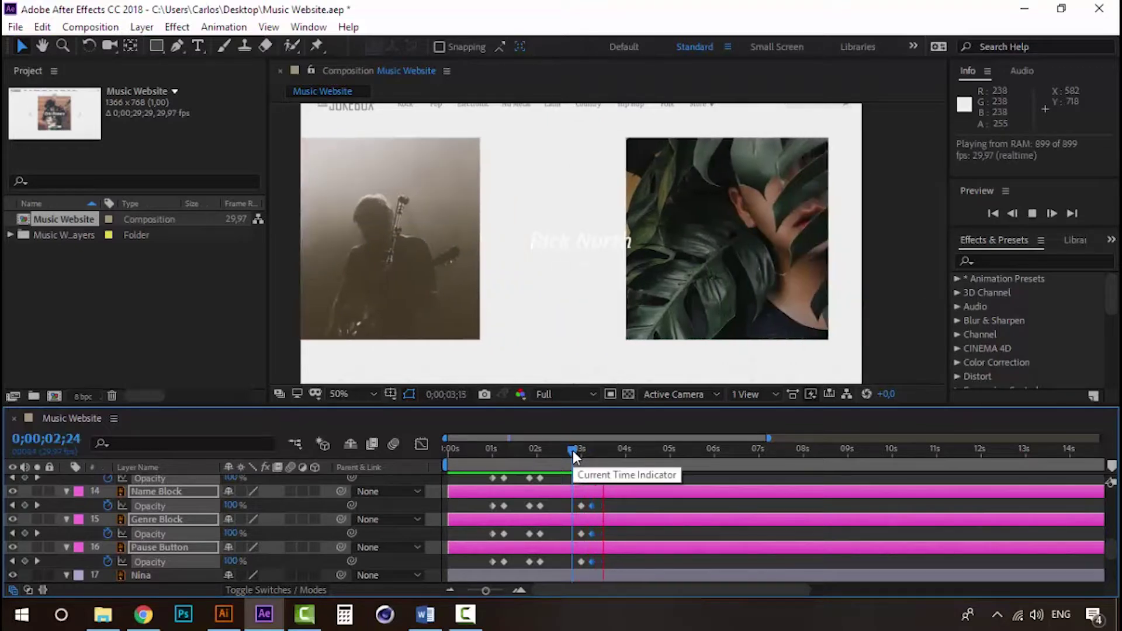
# Copy Artist Profile's two 3-second fade-out keyframes and paste them onto Rock and Rick North
pyautogui.moveTo(578, 450); pyautogui.dragTo(581, 450)
pyautogui.scroll(2, 563, 510)
pyautogui.scroll(2, 563, 507)
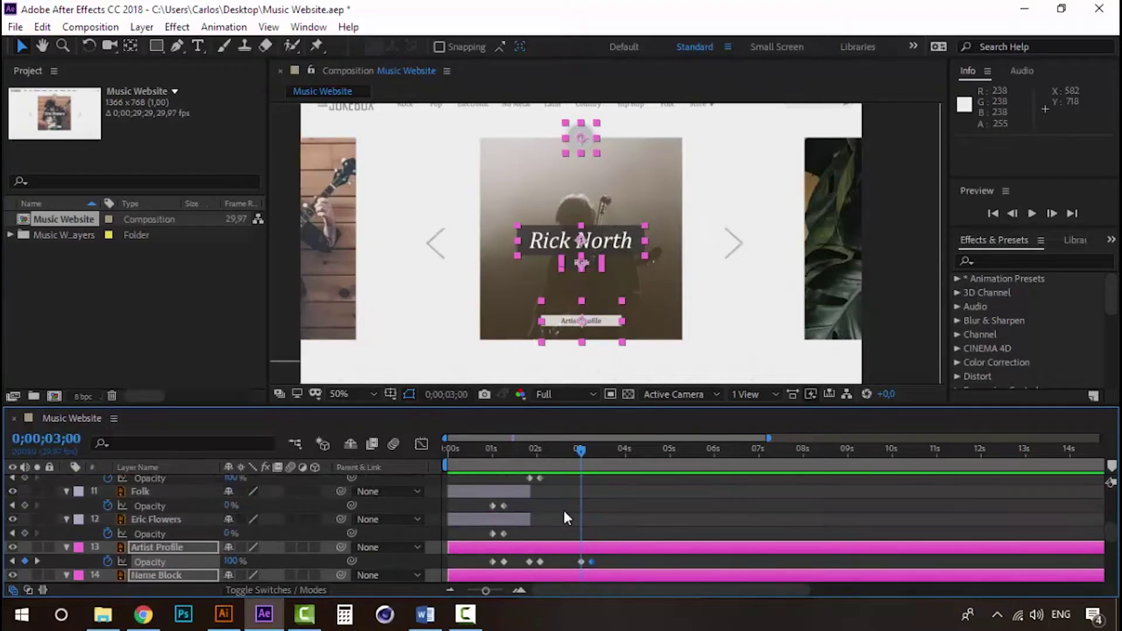
pyautogui.click(567, 518)
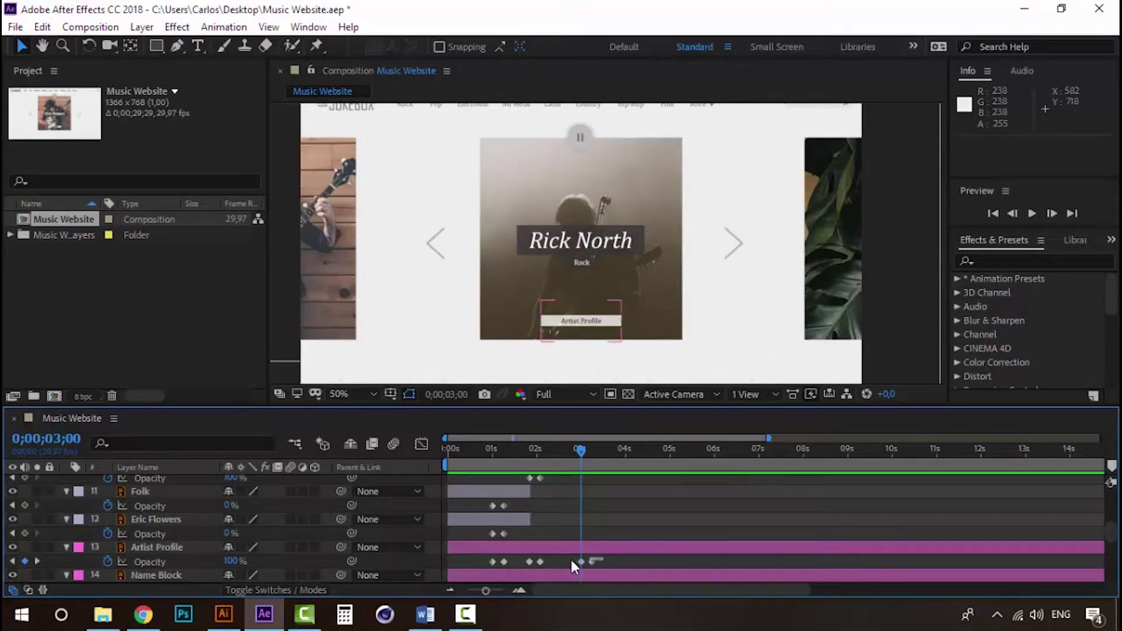
pyautogui.moveTo(571, 561); pyautogui.dragTo(567, 558)
pyautogui.hotkey('ctrl', 'c')
pyautogui.scroll(1, 567, 518)
pyautogui.scroll(-1, 567, 519)
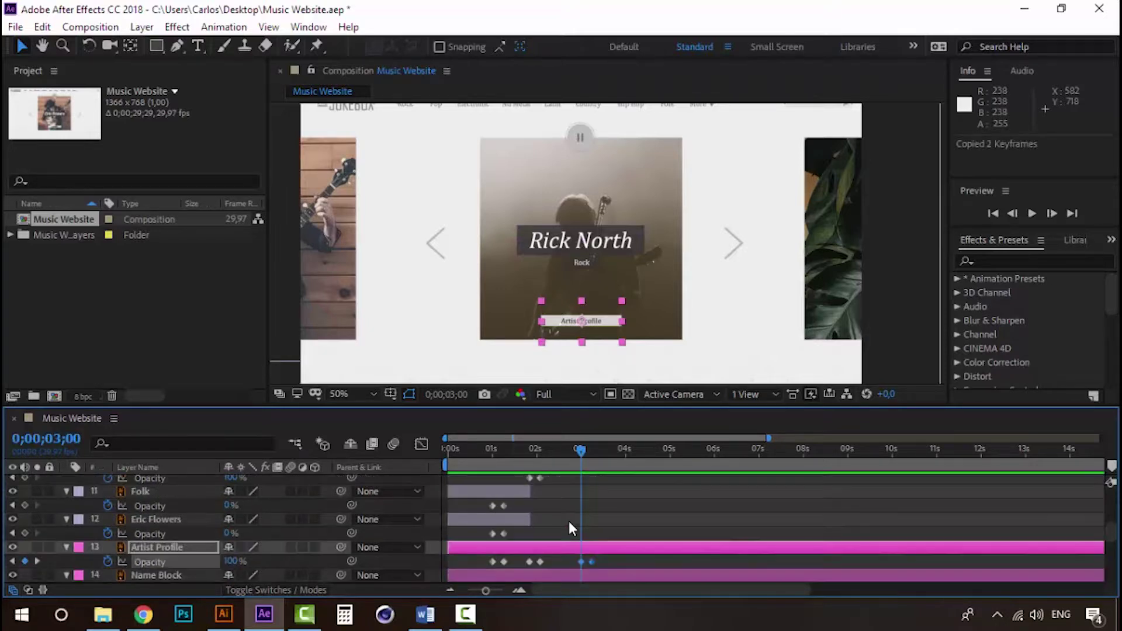
pyautogui.scroll(2, 569, 524)
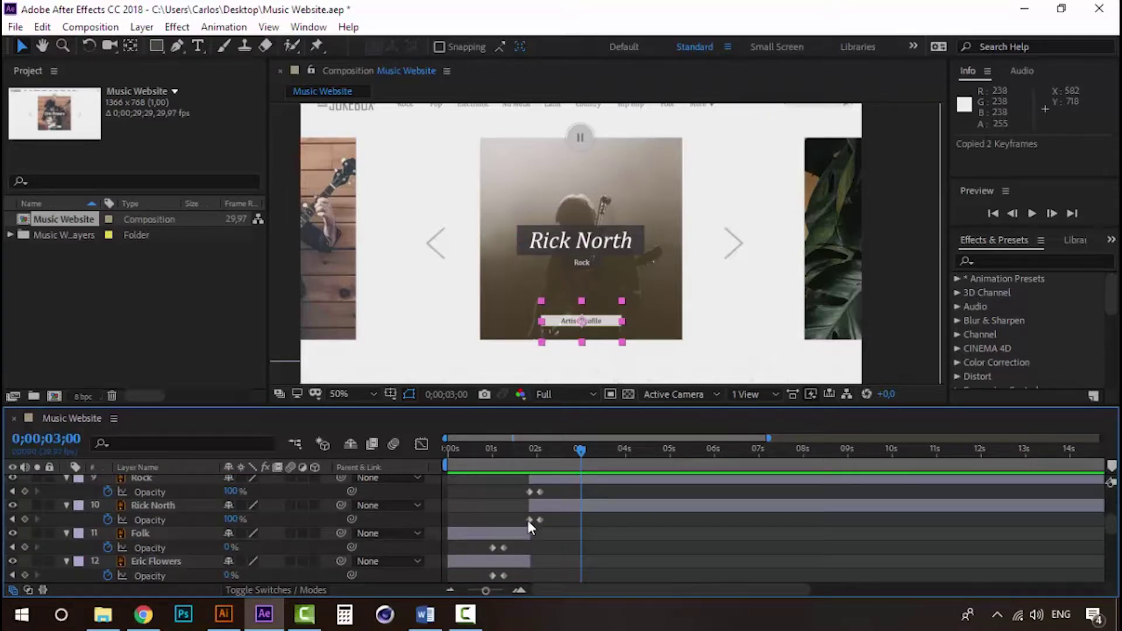
pyautogui.click(163, 502)
pyautogui.keyDown('ctrl'); pyautogui.click(159, 480); pyautogui.keyUp('ctrl')
pyautogui.hotkey('ctrl', 'v')
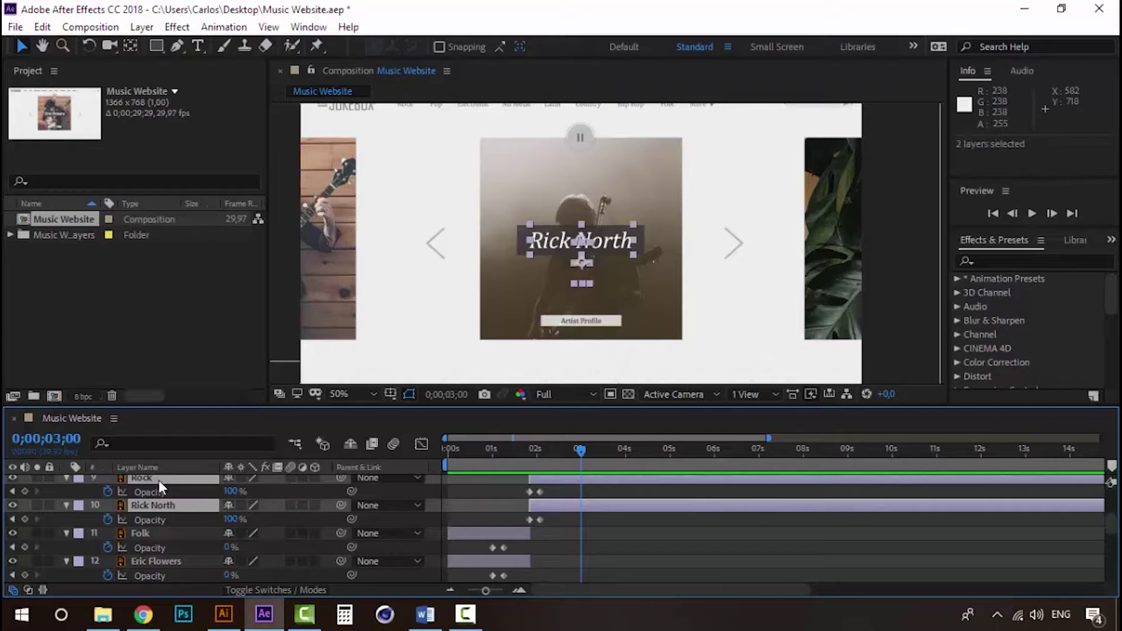
# Preview the fade-out from 2;21 through the slide change to 3;24
pyautogui.click(568, 450)
pyautogui.press('space')
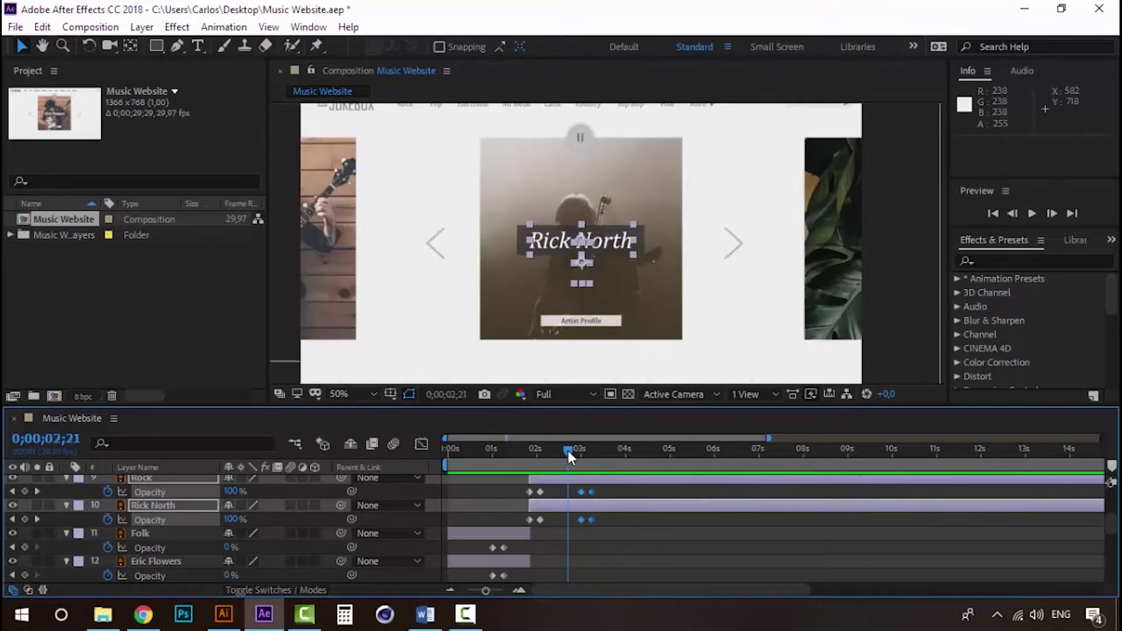
pyautogui.moveTo(568, 451); pyautogui.dragTo(621, 451)
pyautogui.scroll(-3, 621, 512)
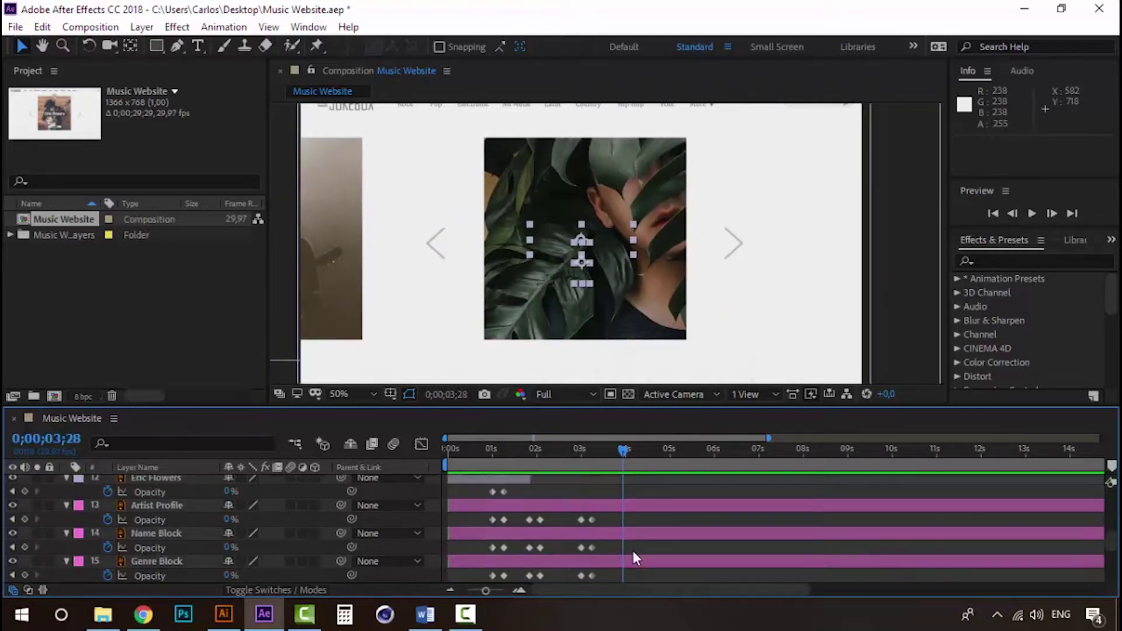
pyautogui.scroll(-2, 633, 550)
pyautogui.moveTo(622, 449)
pyautogui.mouseDown()
pyautogui.moveTo(637, 449)
pyautogui.moveTo(623, 449)
pyautogui.mouseUp()
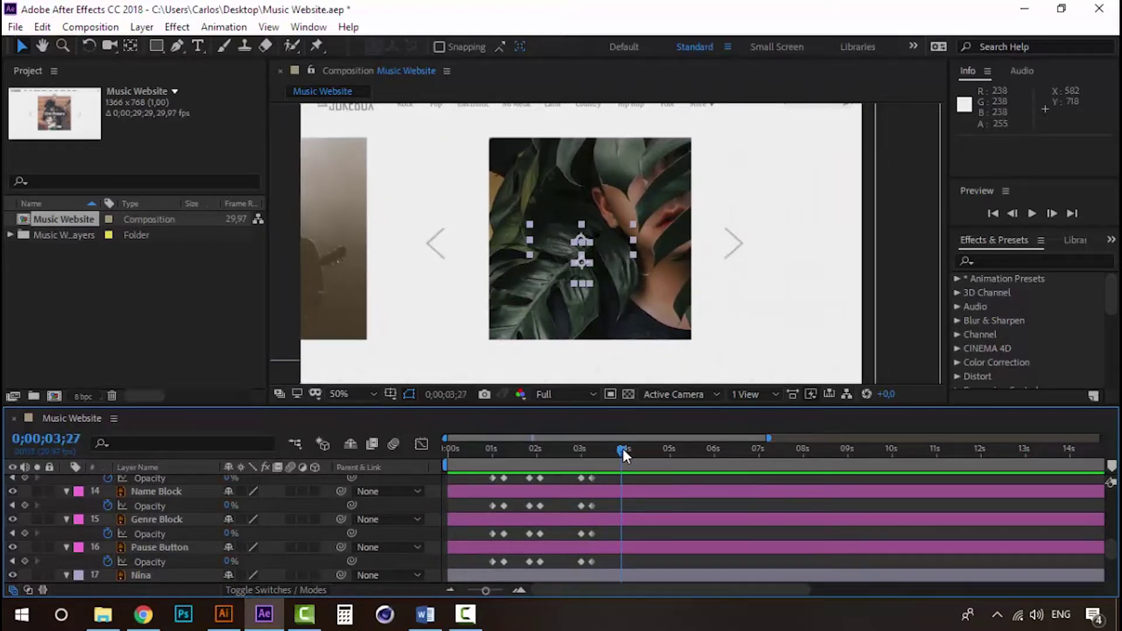
pyautogui.scroll(-3, 629, 532)
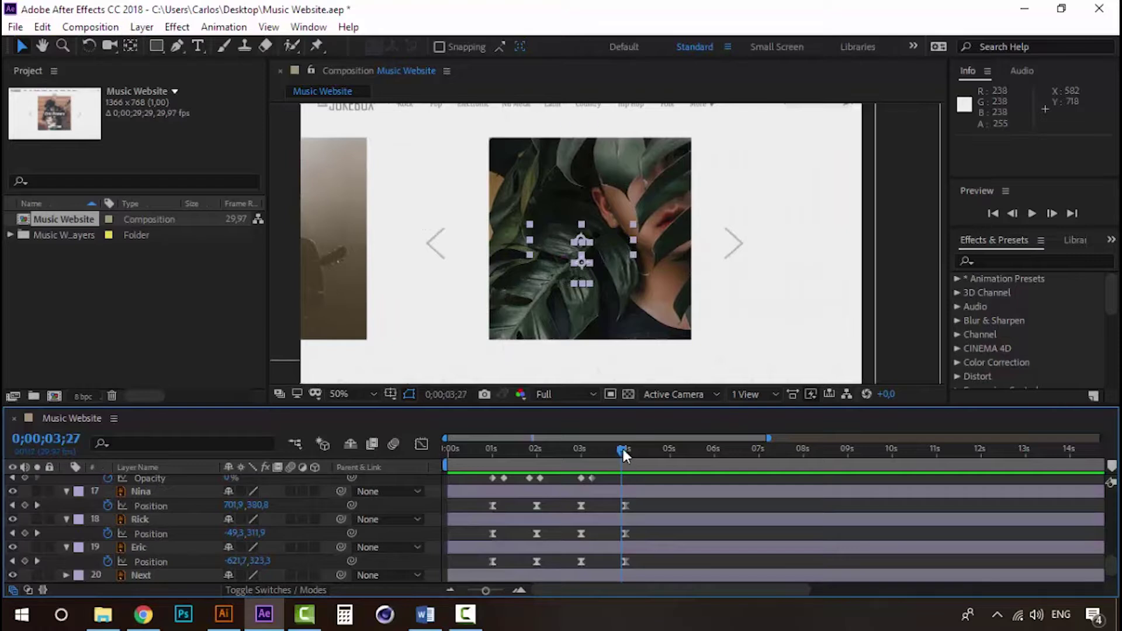
pyautogui.moveTo(624, 450); pyautogui.dragTo(618, 450)
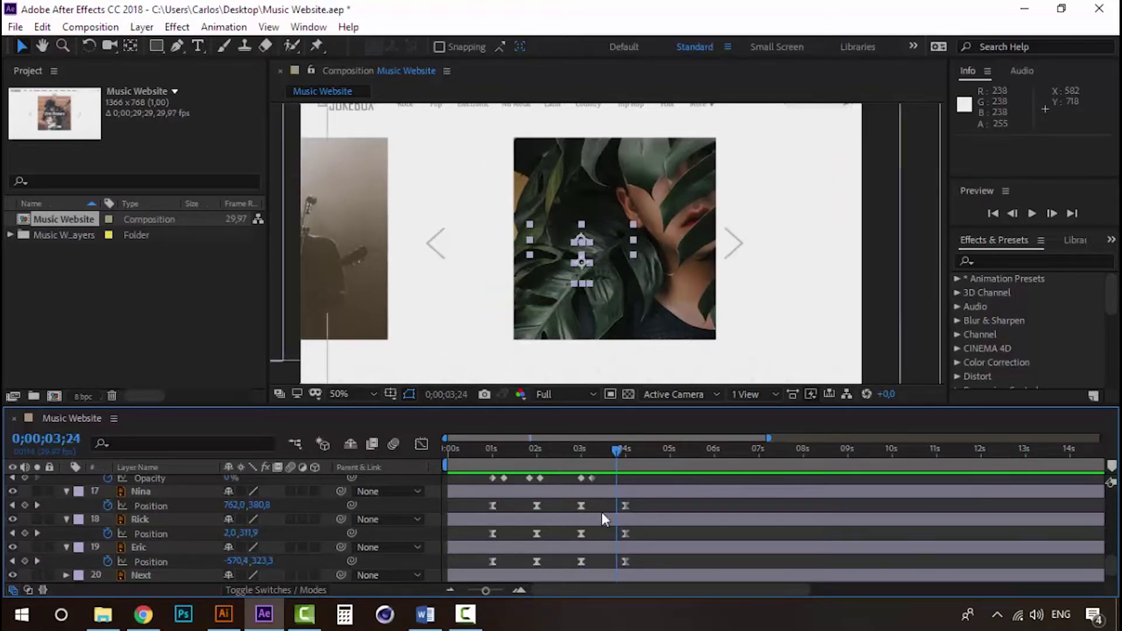
pyautogui.scroll(2, 602, 513)
pyautogui.scroll(1, 602, 513)
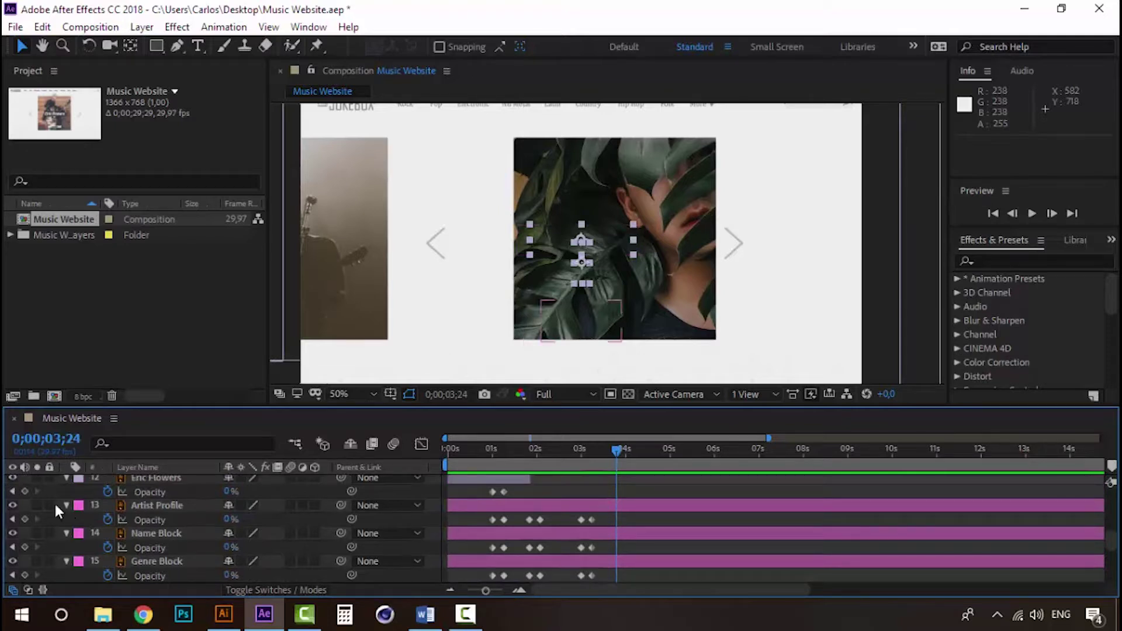
# Keyframe the four pink layers at 0% at 3;24, raising Opacity to 100% at 4;02
pyautogui.click(121, 505)
pyautogui.scroll(-3, 145, 532)
pyautogui.keyDown('shift'); pyautogui.click(149, 550); pyautogui.keyUp('shift')
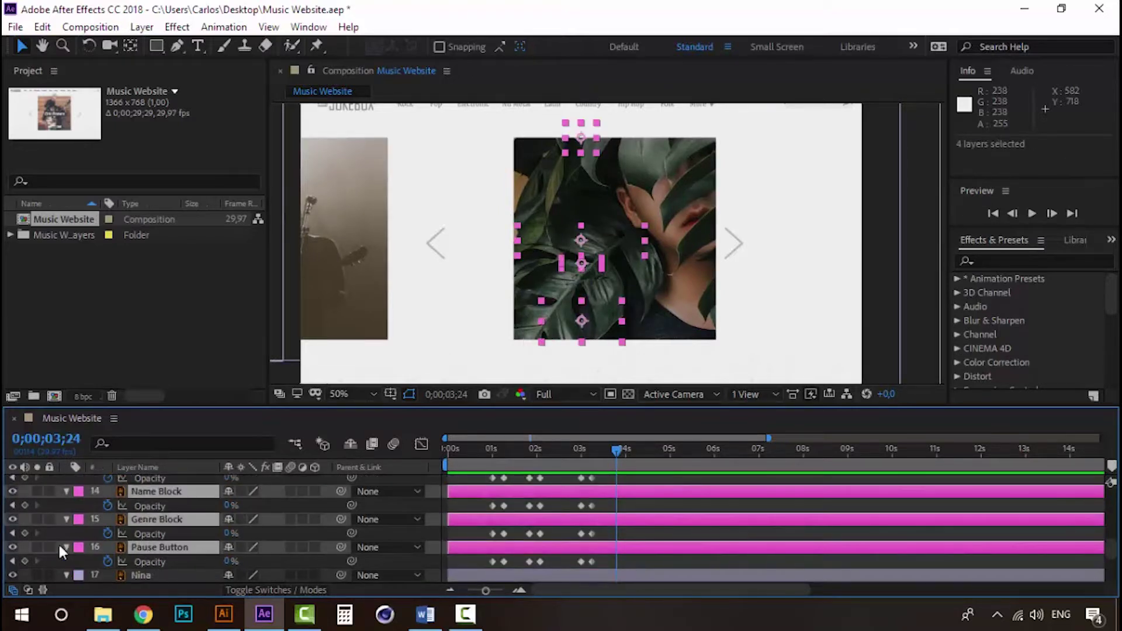
pyautogui.click(25, 534)
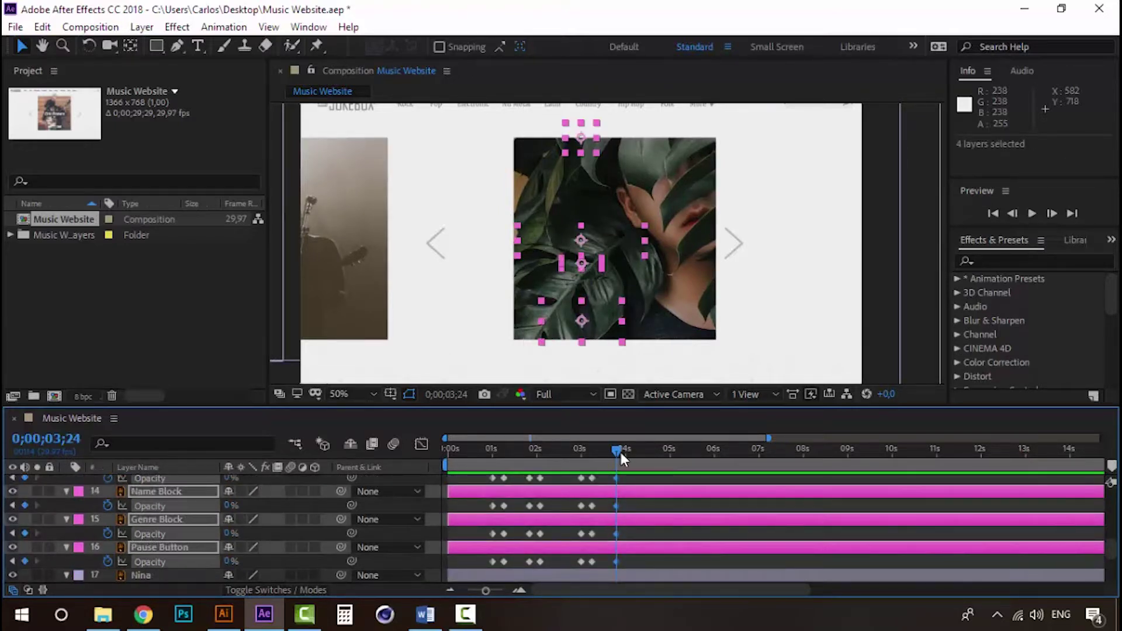
pyautogui.moveTo(620, 450); pyautogui.dragTo(630, 447)
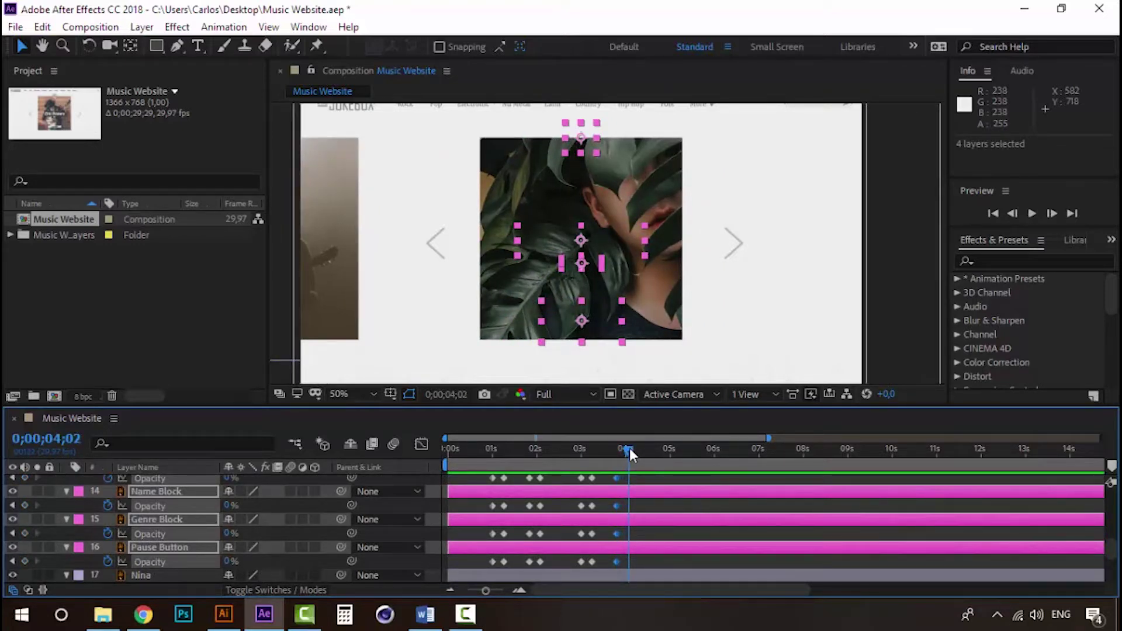
pyautogui.moveTo(231, 533); pyautogui.dragTo(281, 532)
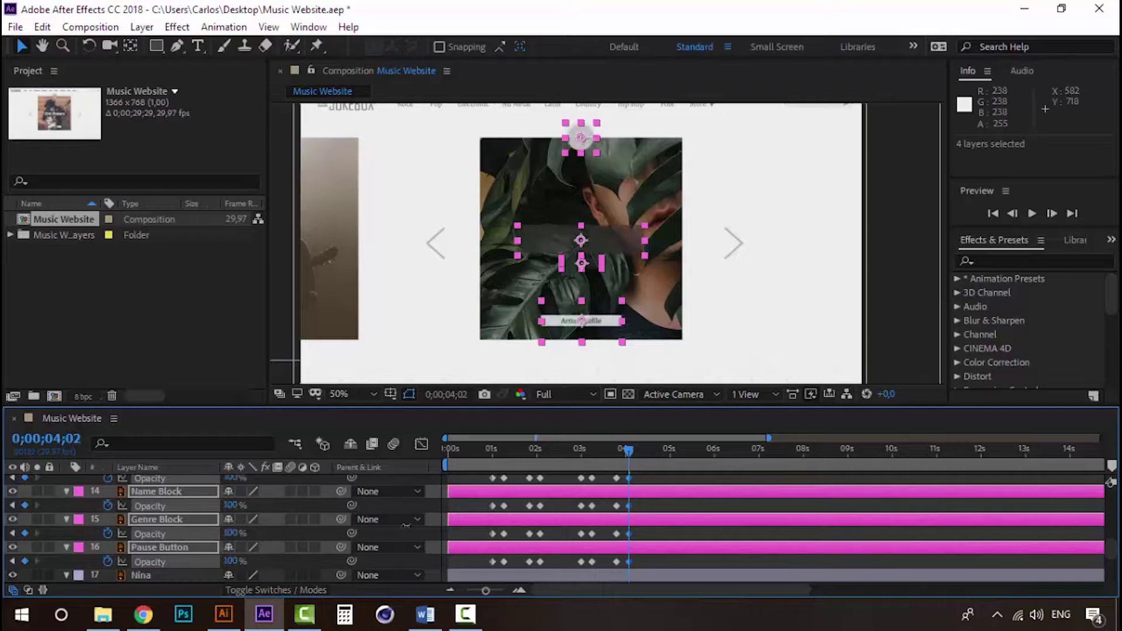
# Preview the overlay fade-in, then return to 3;24
pyautogui.click(611, 447)
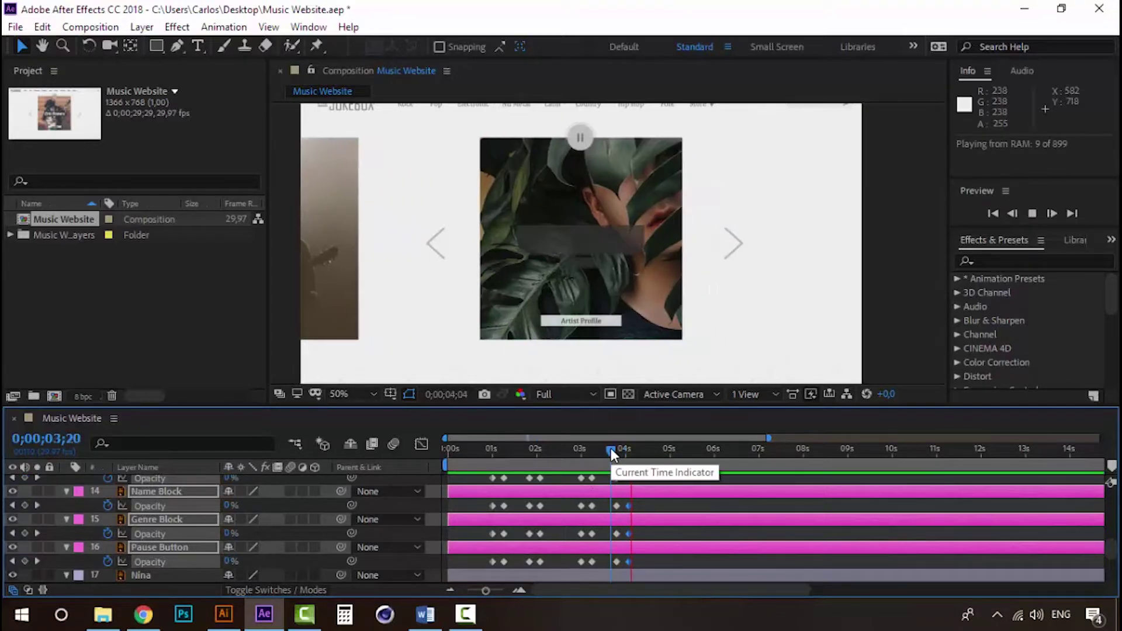
pyautogui.press('space')
pyautogui.press('space')
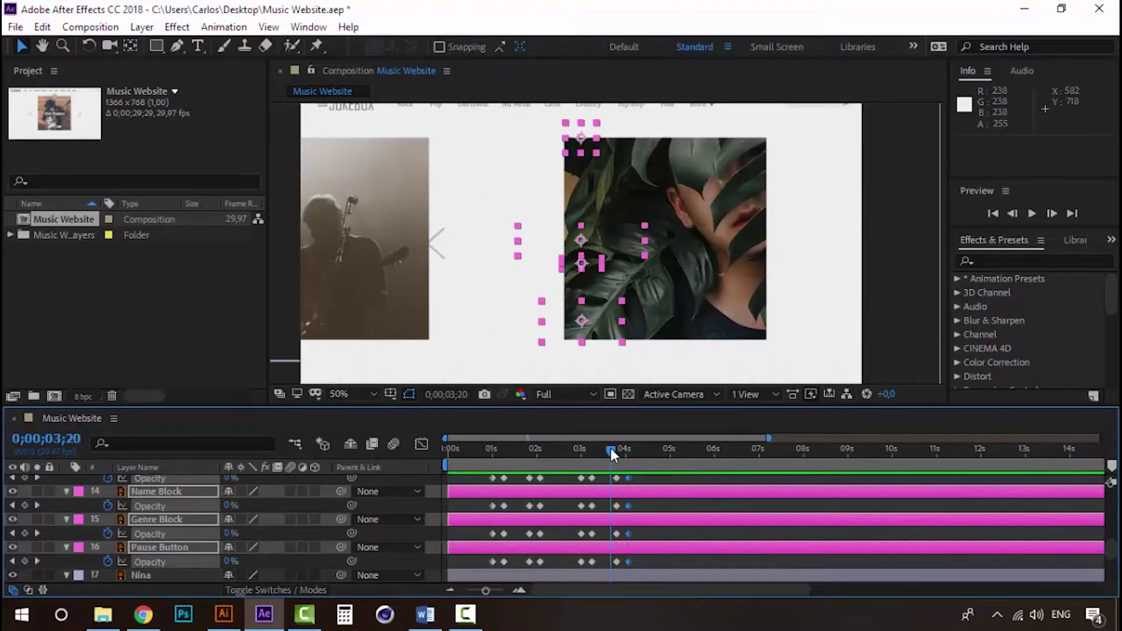
pyautogui.press('space')
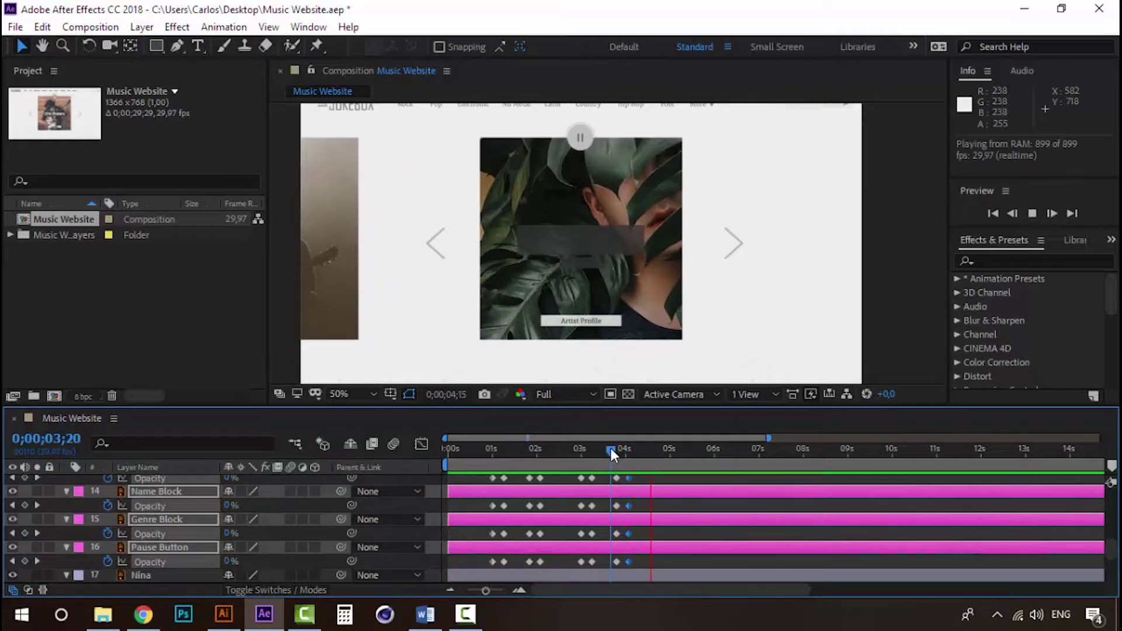
pyautogui.click(616, 448)
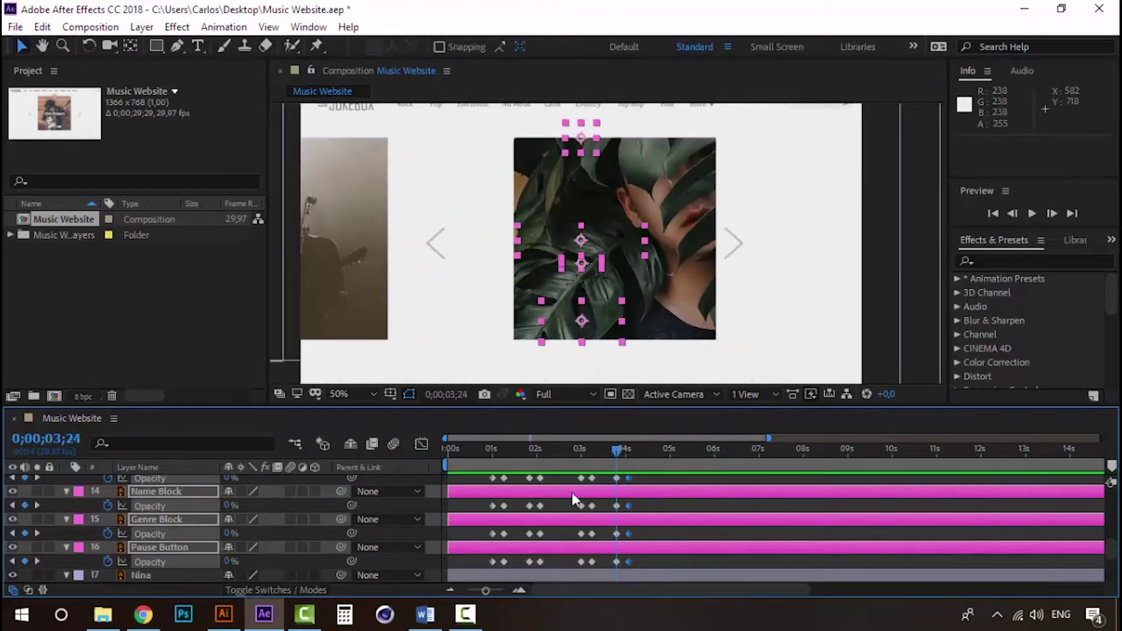
pyautogui.scroll(3, 556, 516)
pyautogui.scroll(5, 557, 520)
pyautogui.scroll(1, 550, 523)
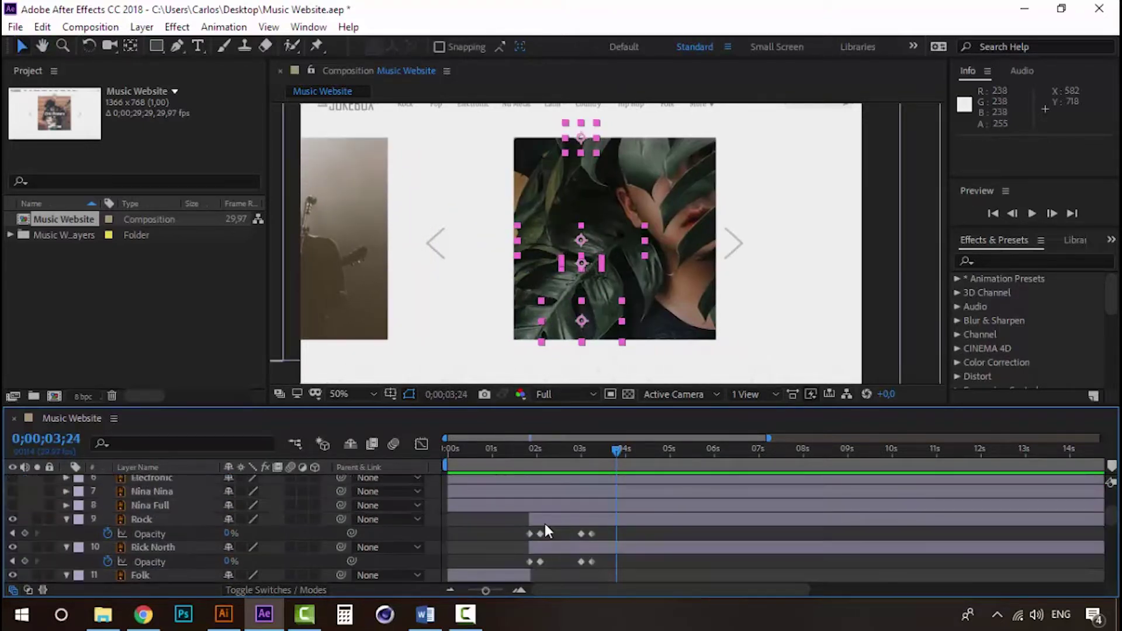
# Turn on the Electronic and Nina Nina layers and trim their in-points to 3;24
pyautogui.click(153, 525)
pyautogui.keyDown('ctrl'); pyautogui.click(154, 546); pyautogui.keyUp('ctrl')
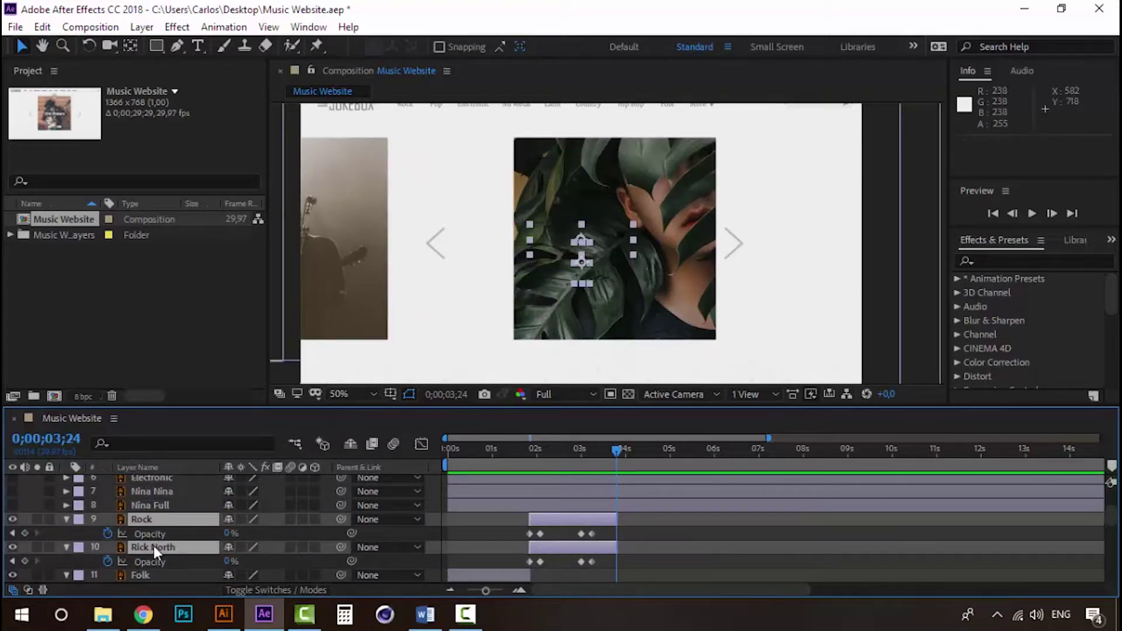
pyautogui.scroll(3, 147, 523)
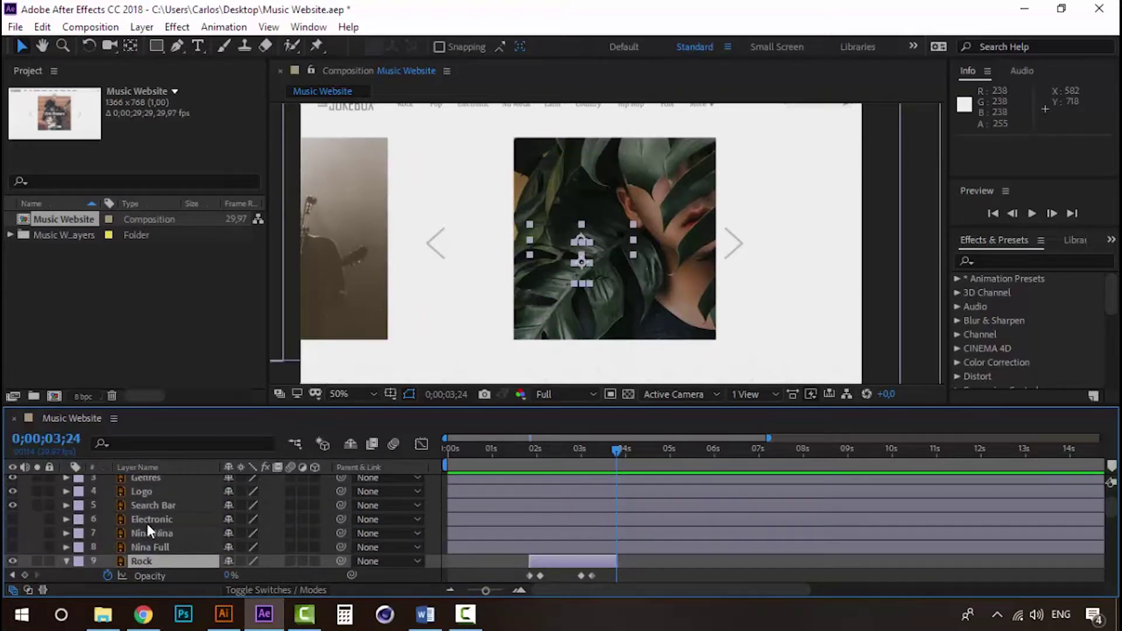
pyautogui.click(148, 532)
pyautogui.keyDown('ctrl'); pyautogui.click(150, 518); pyautogui.keyUp('ctrl')
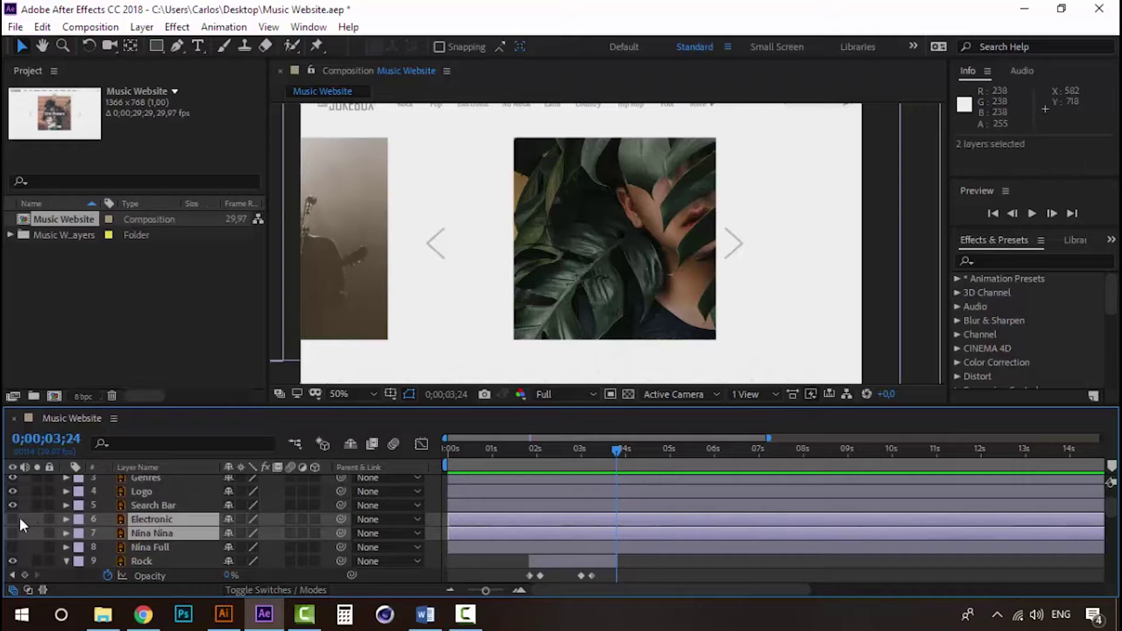
pyautogui.moveTo(11, 518); pyautogui.dragTo(12, 532)
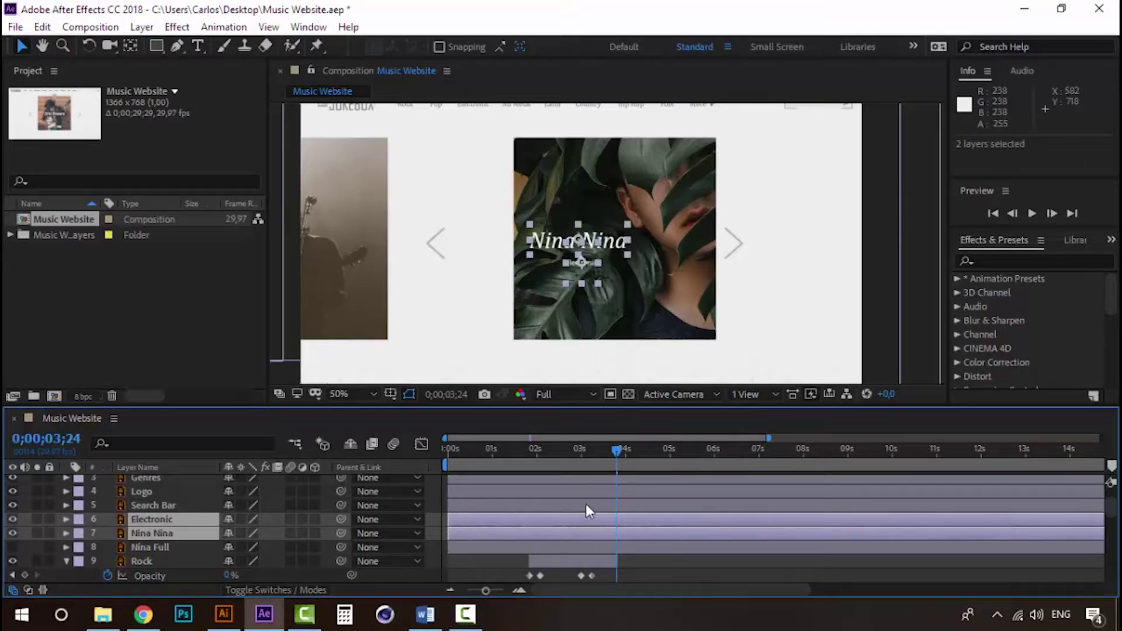
pyautogui.hotkey('alt', '[')
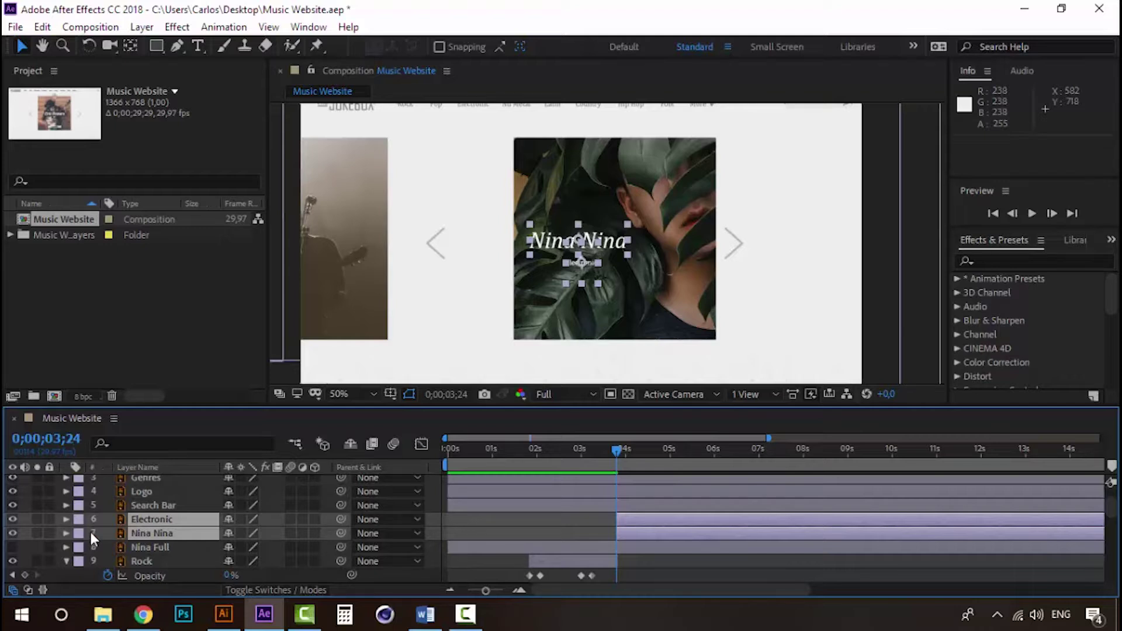
# Try pasting the fade keyframes onto both layers' Opacity, preview, then undo the paste
pyautogui.press('t')
pyautogui.hotkey('ctrl', 'v')
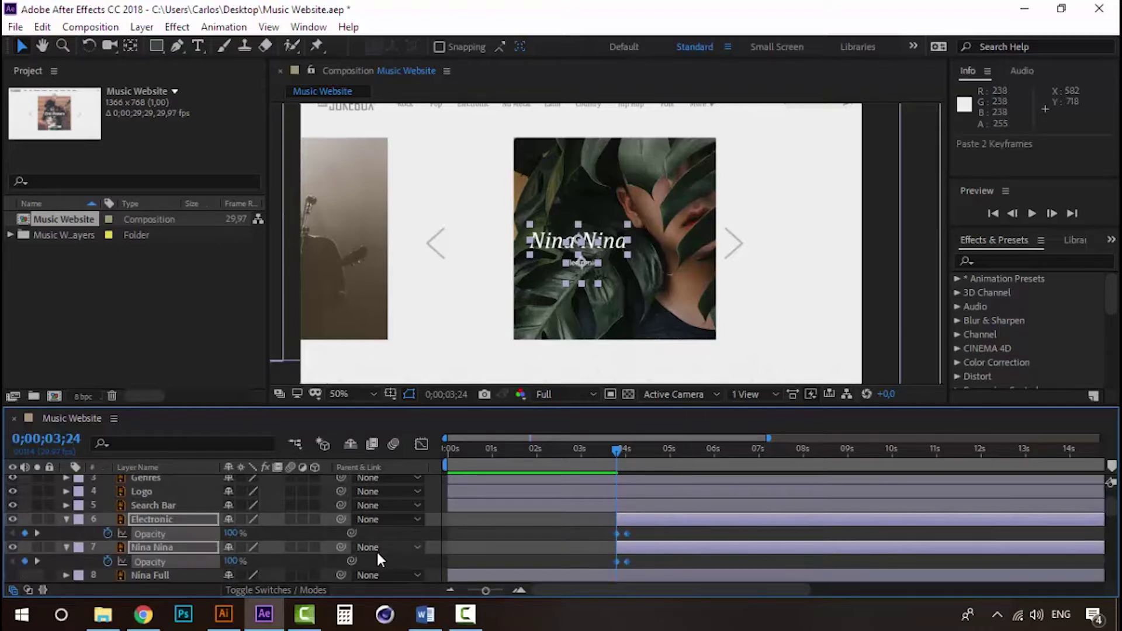
pyautogui.press('space')
pyautogui.press('space')
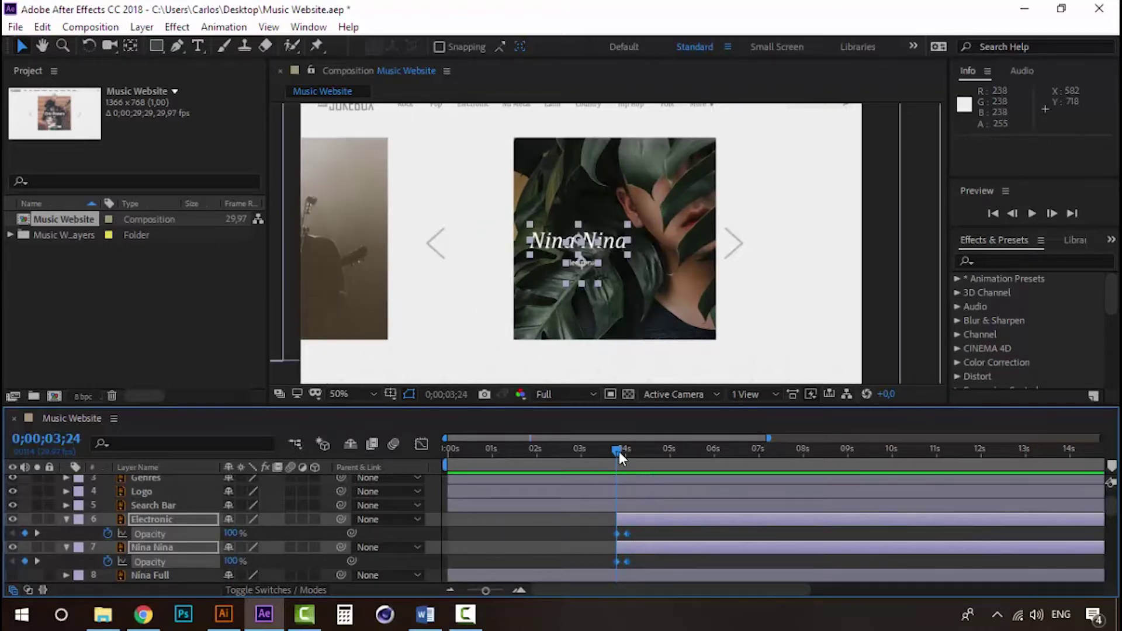
pyautogui.hotkey('ctrl', 'z')
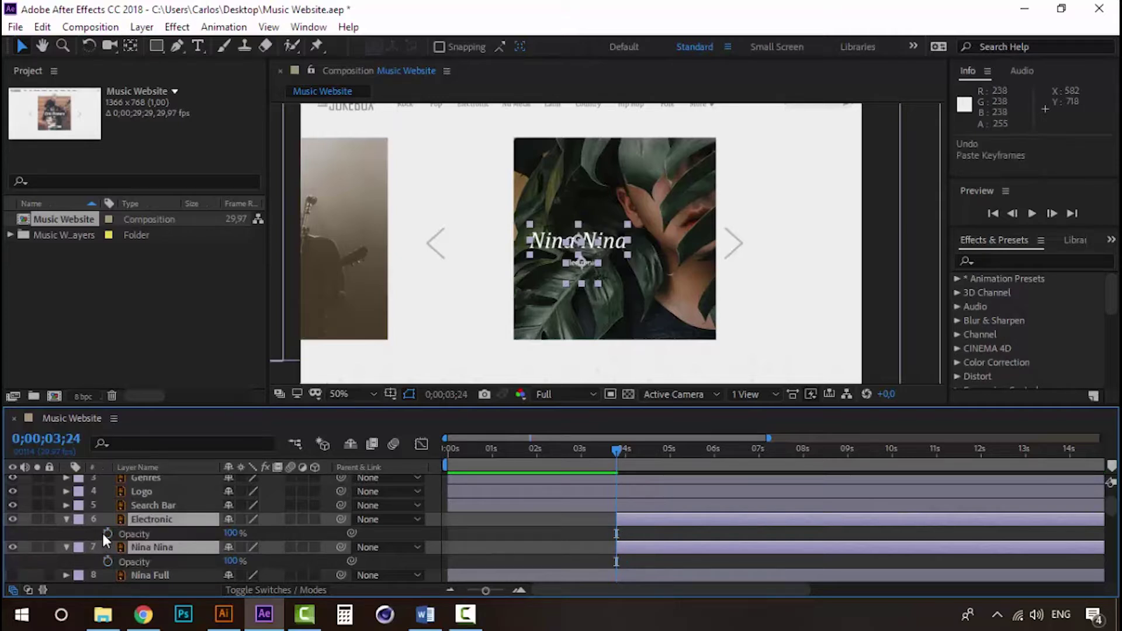
# Keyframe both layers' Opacity at 0% at 3;24 and 100% at 4;02
pyautogui.click(103, 532)
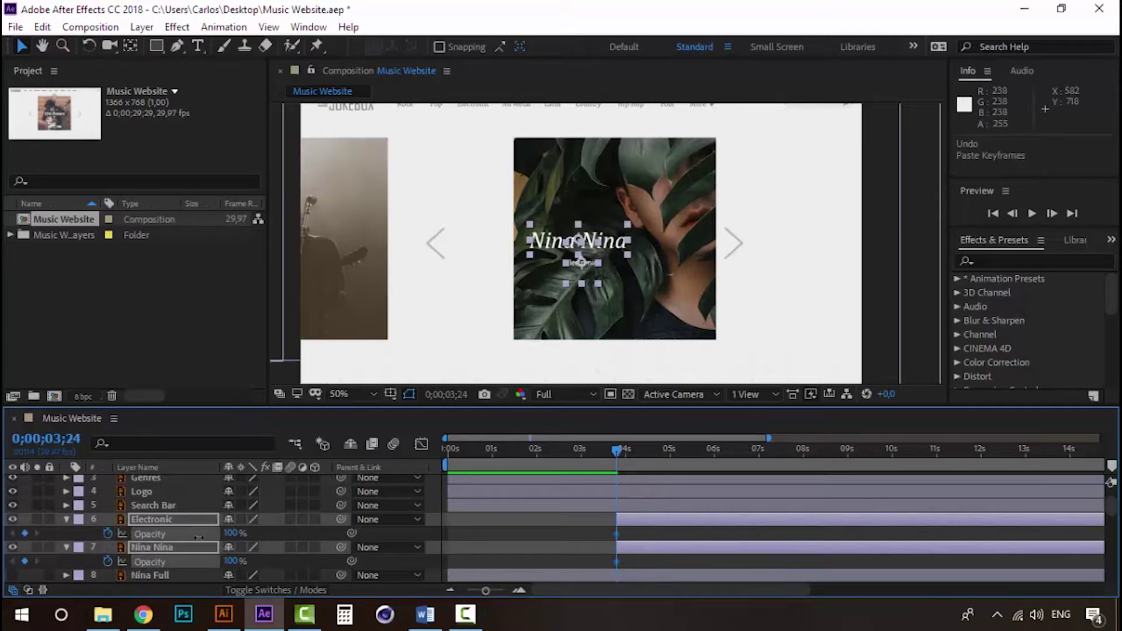
pyautogui.moveTo(199, 538); pyautogui.dragTo(147, 538)
pyautogui.moveTo(615, 448); pyautogui.dragTo(632, 448)
pyautogui.scroll(-3, 622, 501)
pyautogui.scroll(-3, 621, 498)
pyautogui.scroll(-3, 620, 498)
pyautogui.scroll(3, 623, 526)
pyautogui.scroll(3, 621, 523)
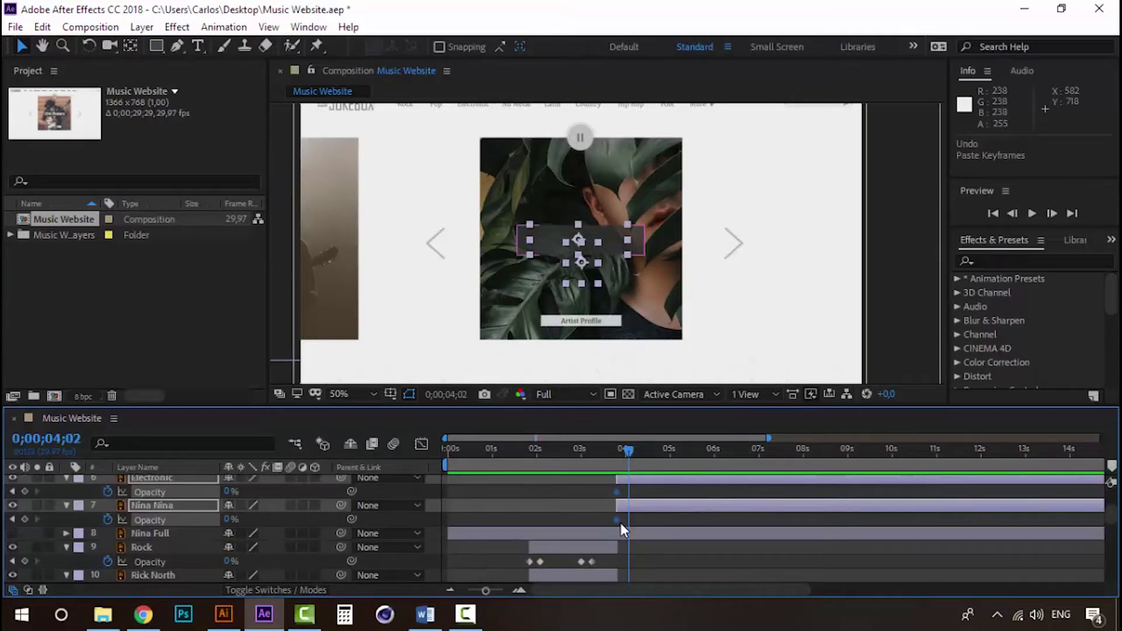
pyautogui.moveTo(228, 519); pyautogui.dragTo(287, 520)
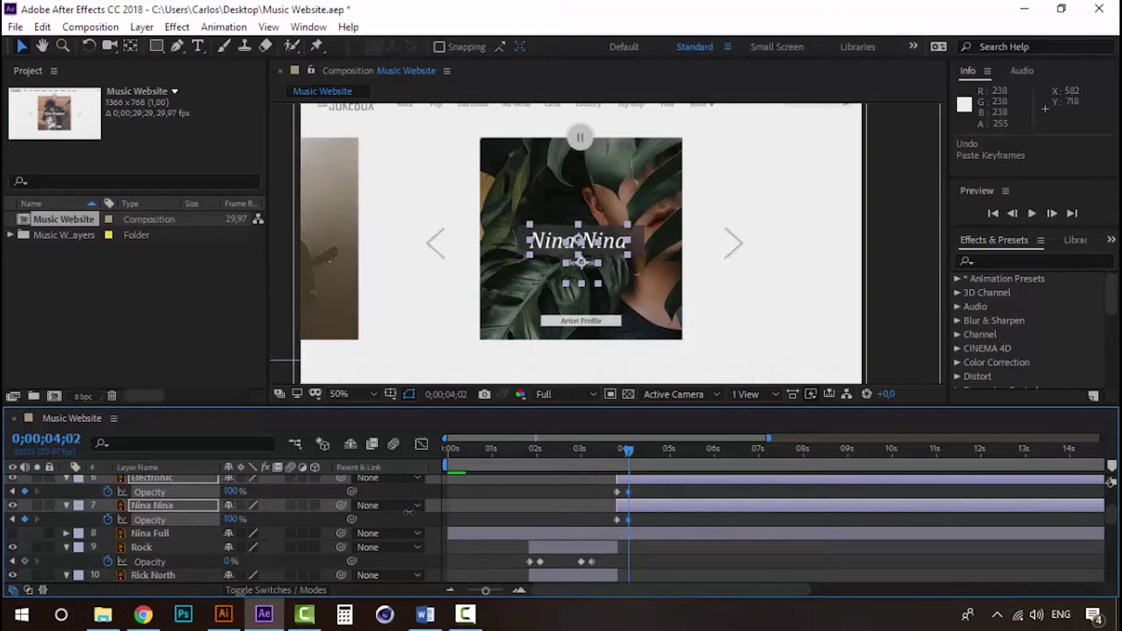
pyautogui.moveTo(613, 449); pyautogui.dragTo(600, 449)
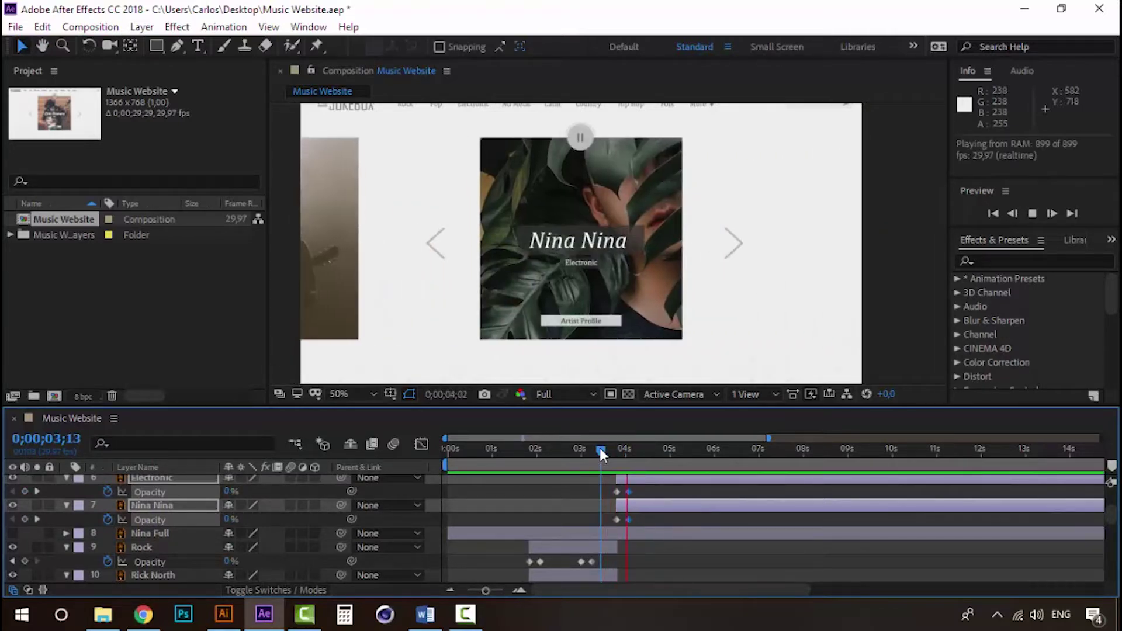
pyautogui.press('pageup')
pyautogui.press('pageup')
pyautogui.press('pageup')
pyautogui.click(543, 449)
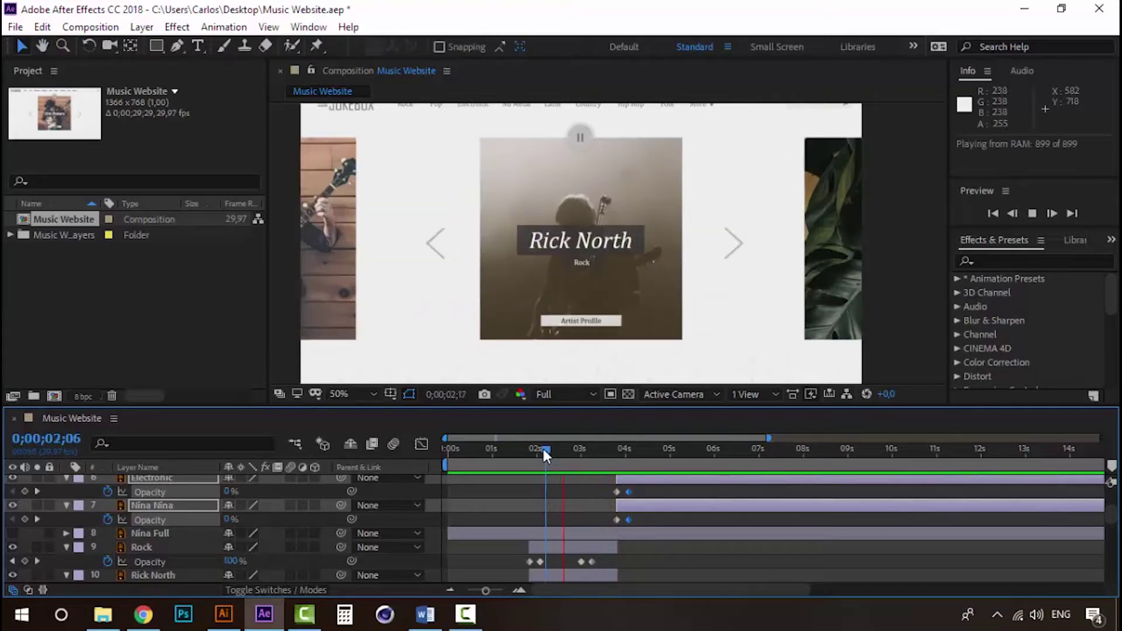
pyautogui.press('space')
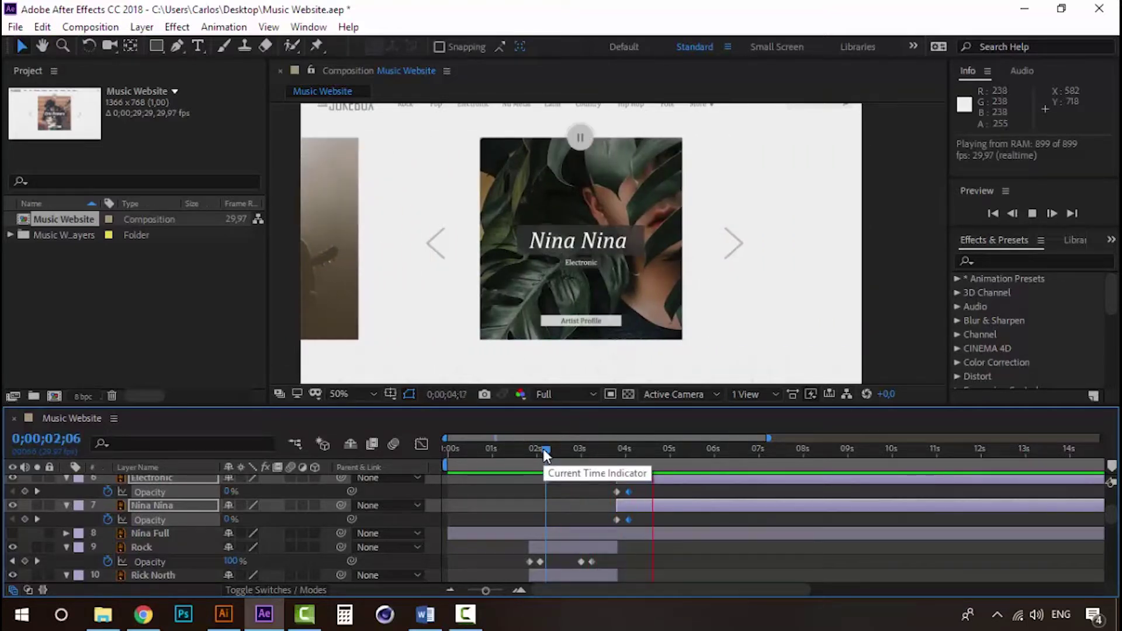
pyautogui.press('space')
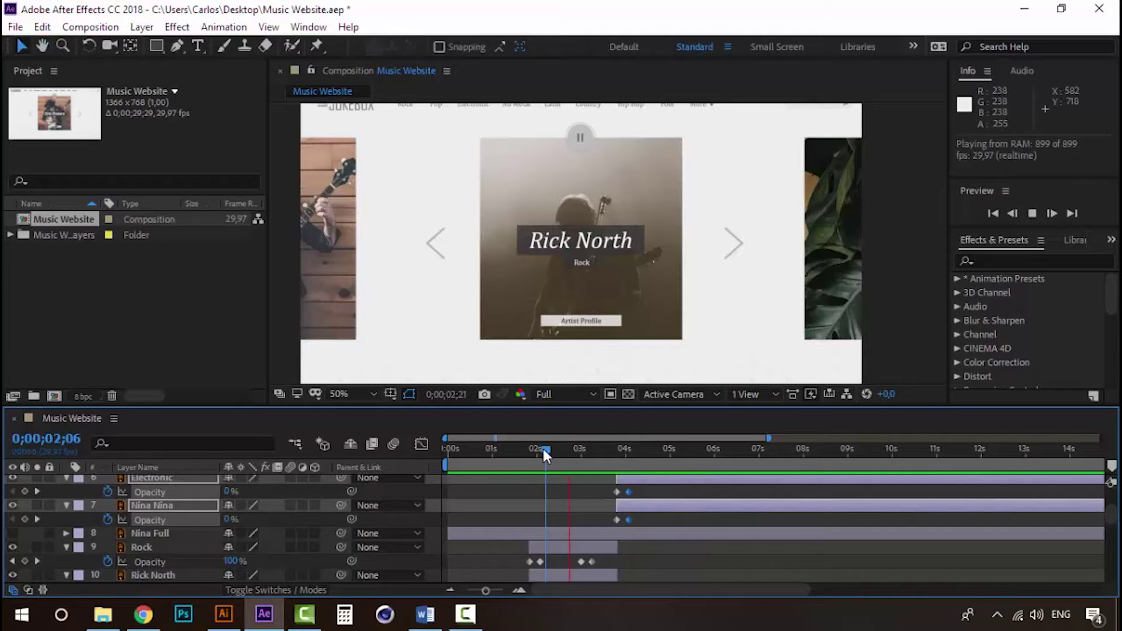
pyautogui.moveTo(542, 450)
pyautogui.mouseDown()
pyautogui.moveTo(578, 448)
pyautogui.moveTo(408, 447)
pyautogui.mouseUp()
pyautogui.scroll(-2, 532, 253)
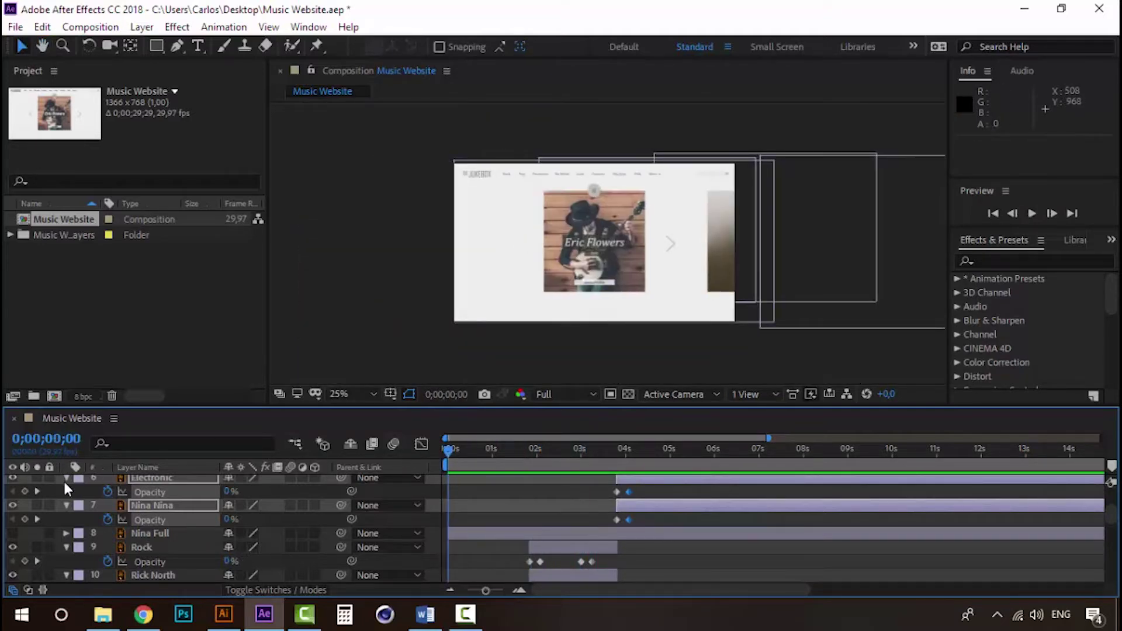
pyautogui.press('space')
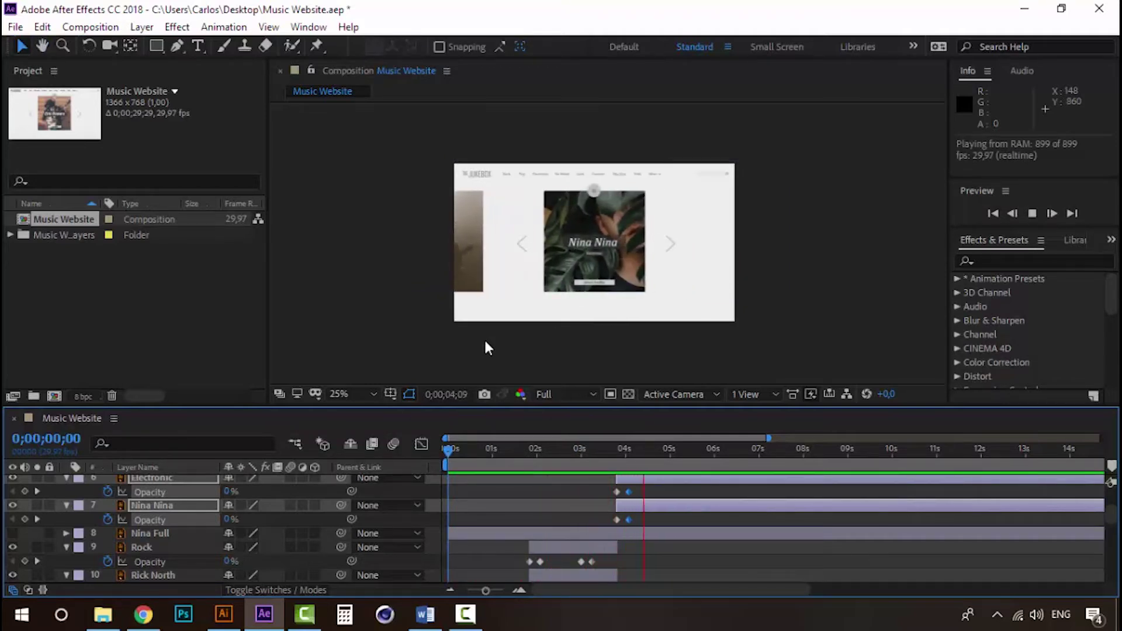
pyautogui.click(446, 452)
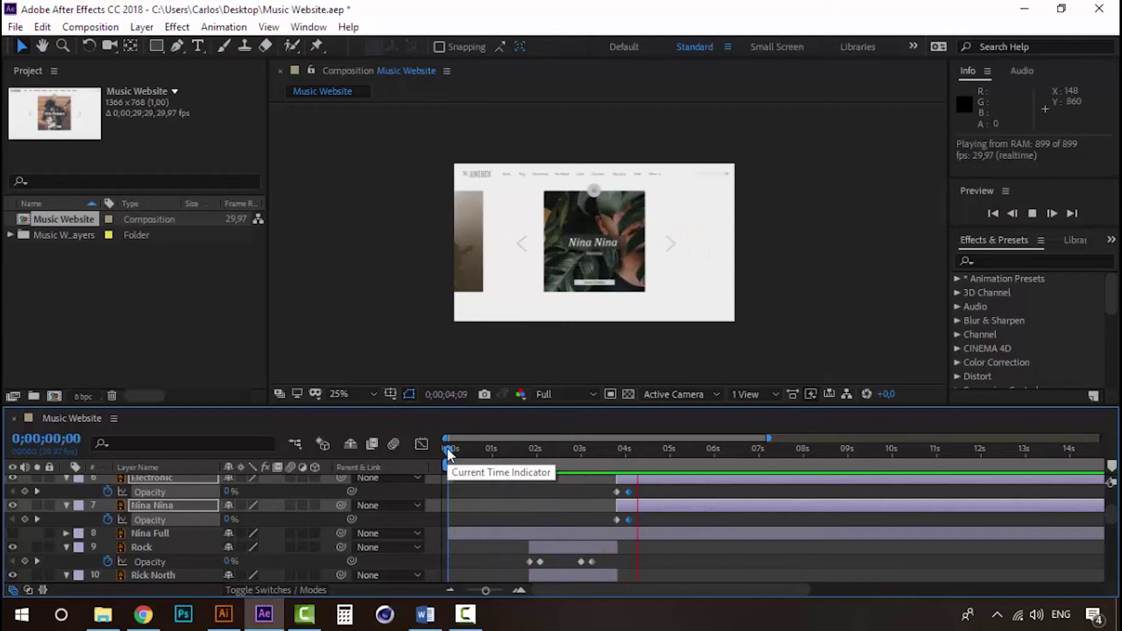
pyautogui.press('space')
pyautogui.press('.')
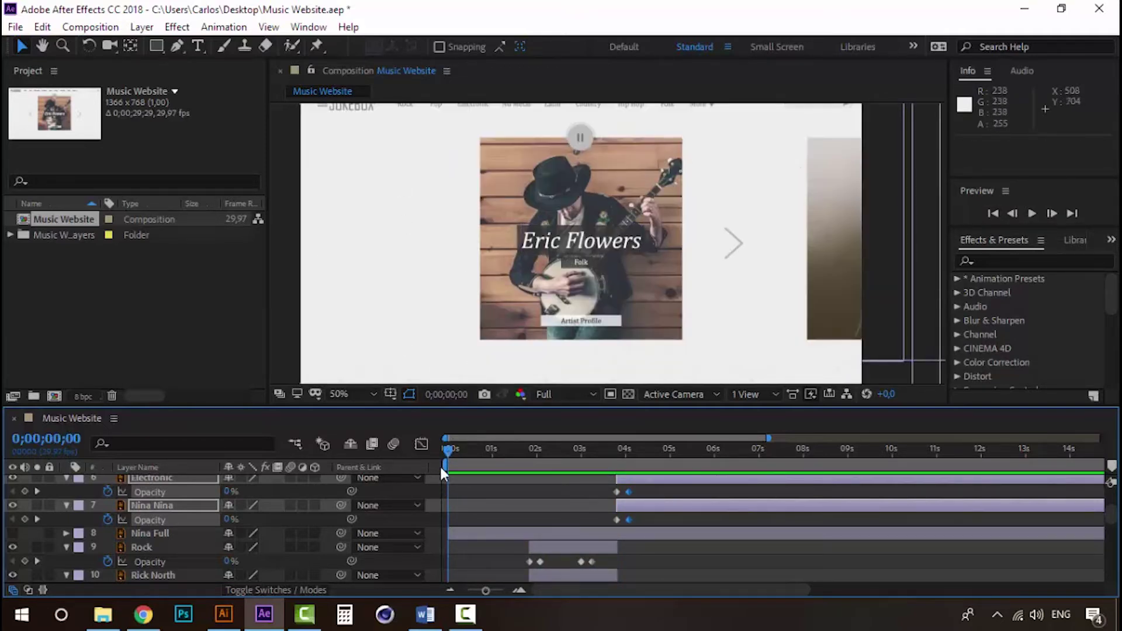
pyautogui.press('space')
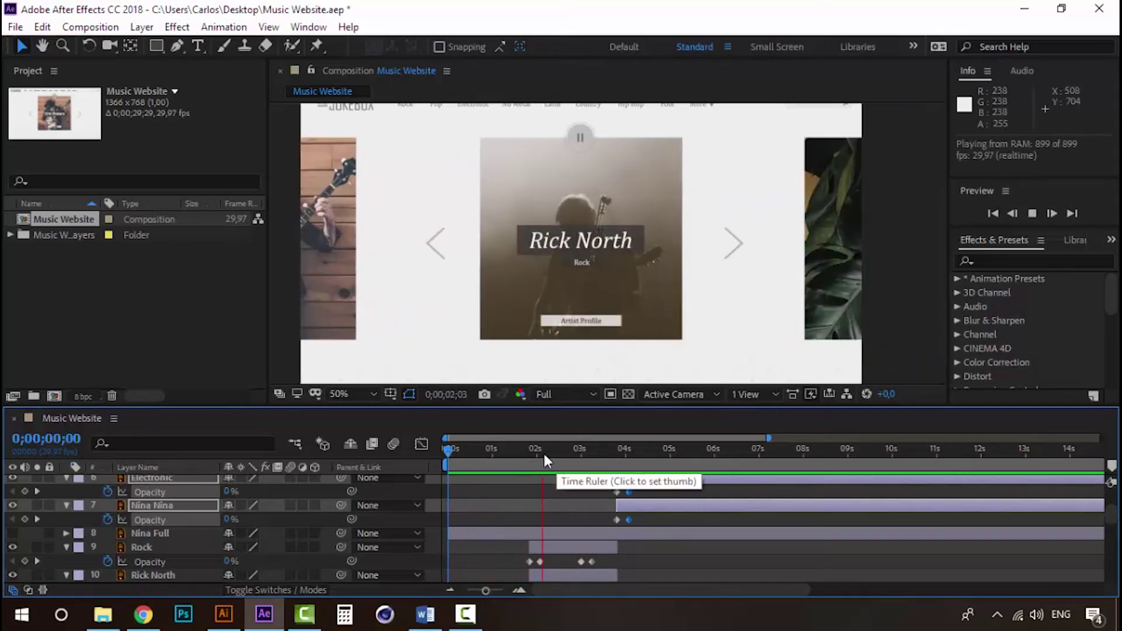
pyautogui.click(550, 452)
pyautogui.moveTo(555, 454); pyautogui.dragTo(640, 454)
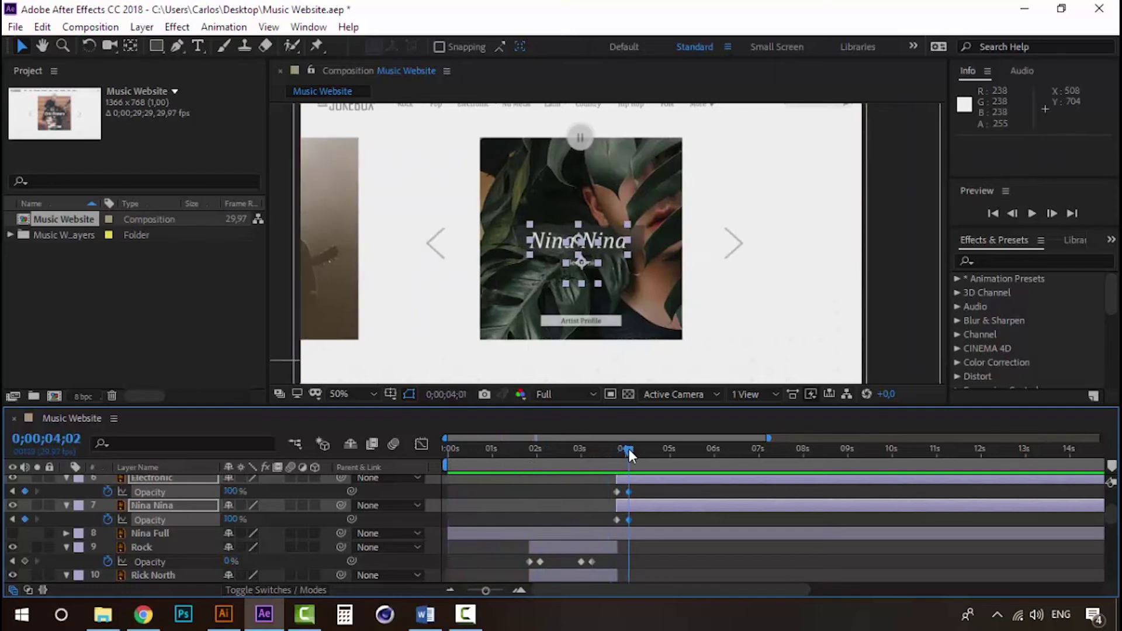
pyautogui.moveTo(639, 449); pyautogui.dragTo(666, 449)
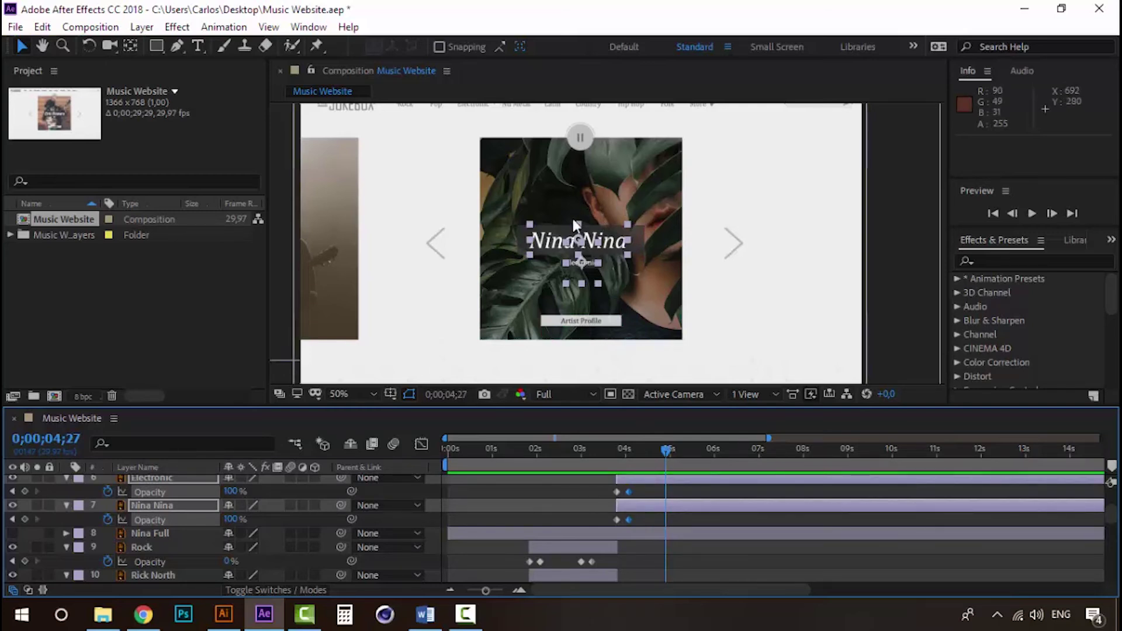
pyautogui.press(',')
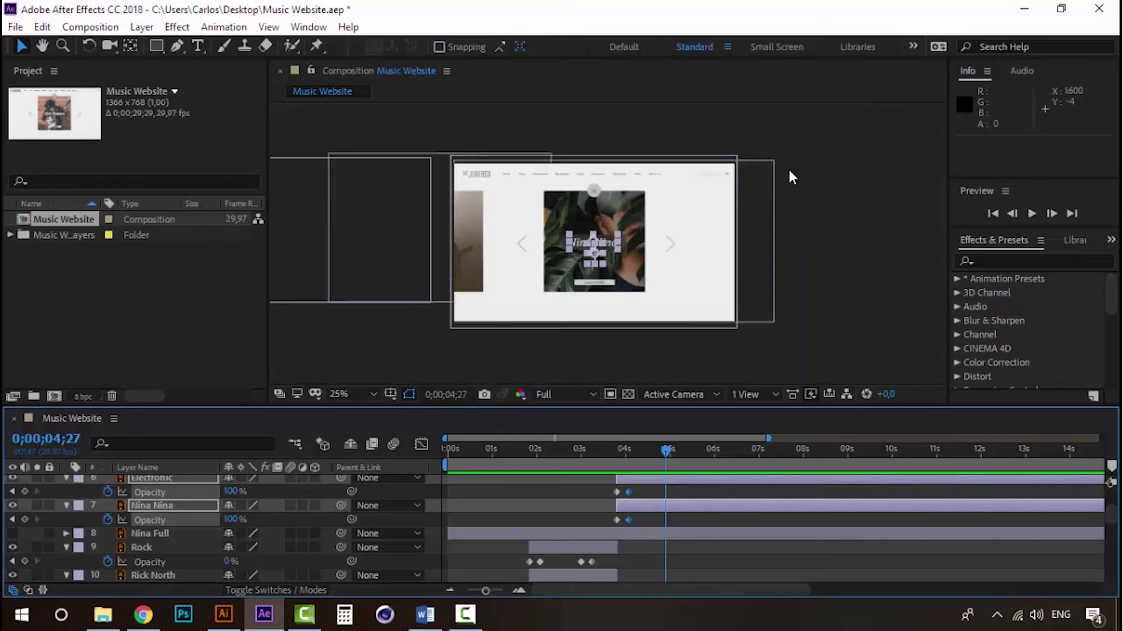